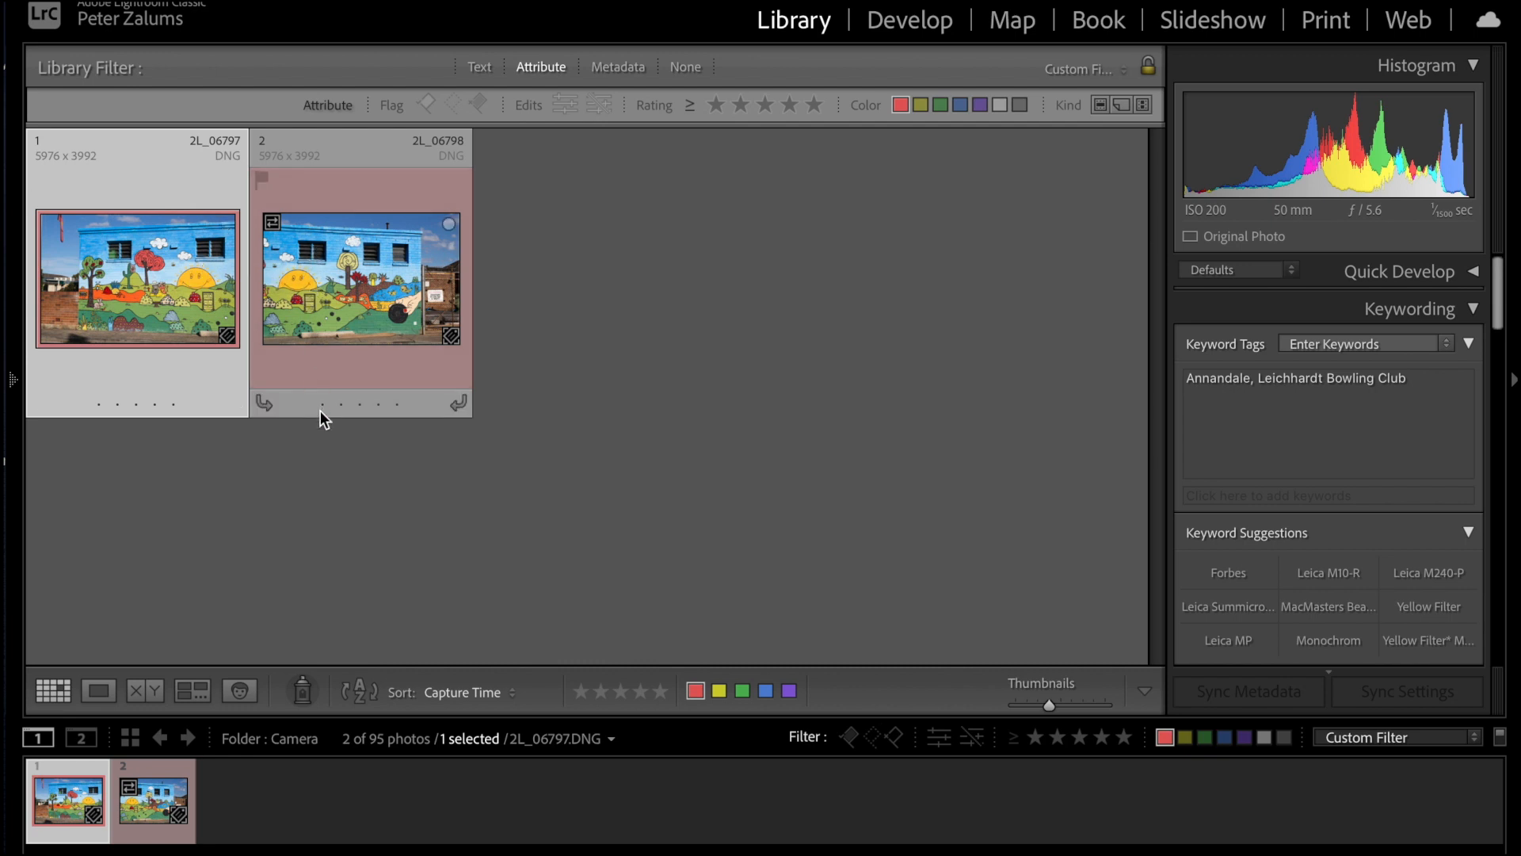
Inspect the first mural photo, 2L_06797.DNG, enlarged and fitted, and return to the thumbnail grid.
click(99, 691)
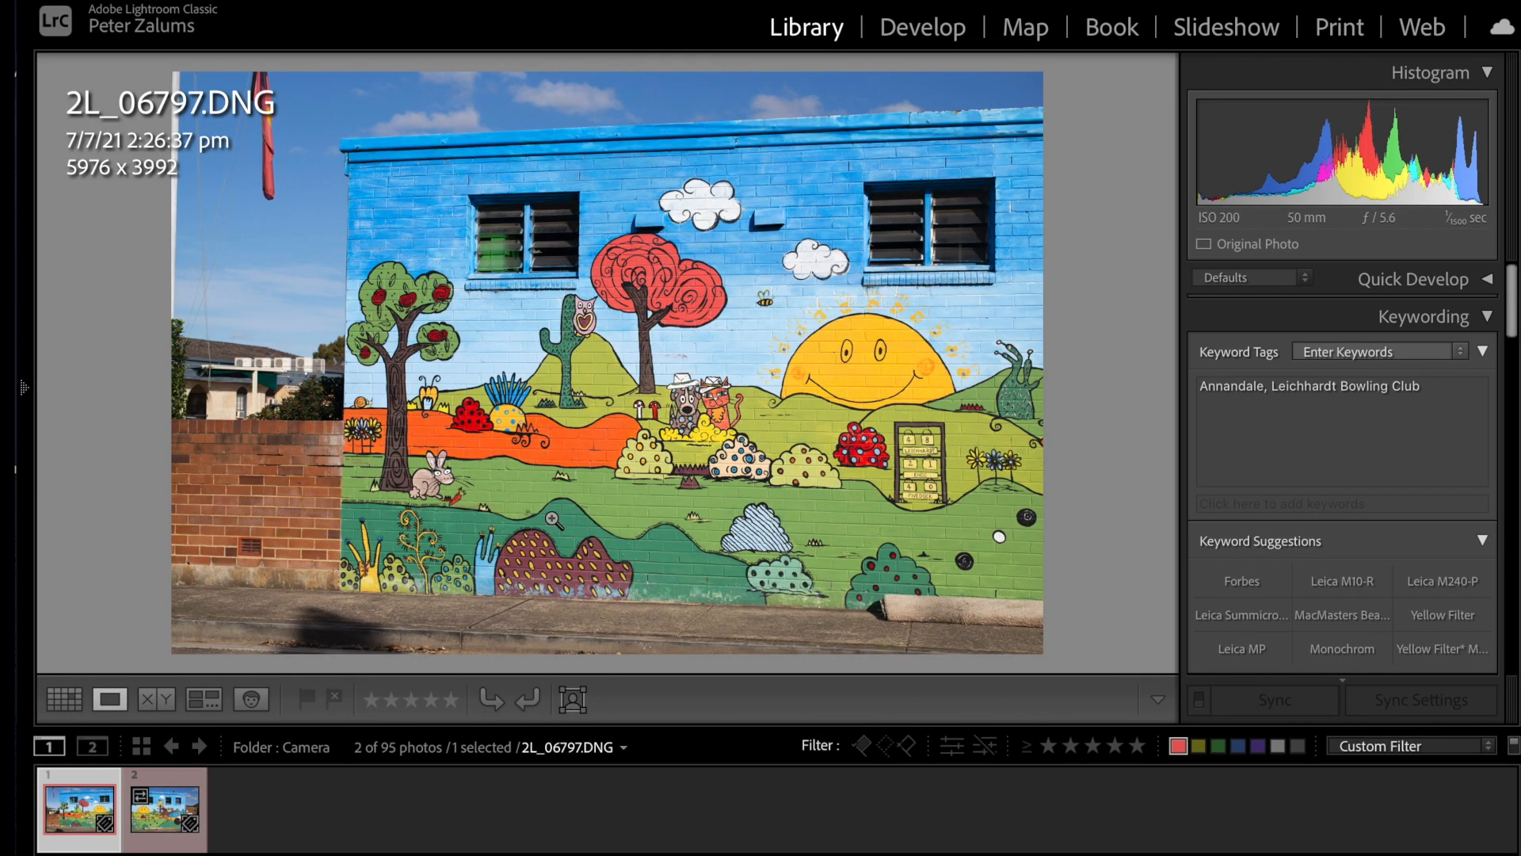
click(719, 393)
scroll(719, 392, down, 5)
scroll(719, 393, down, 6)
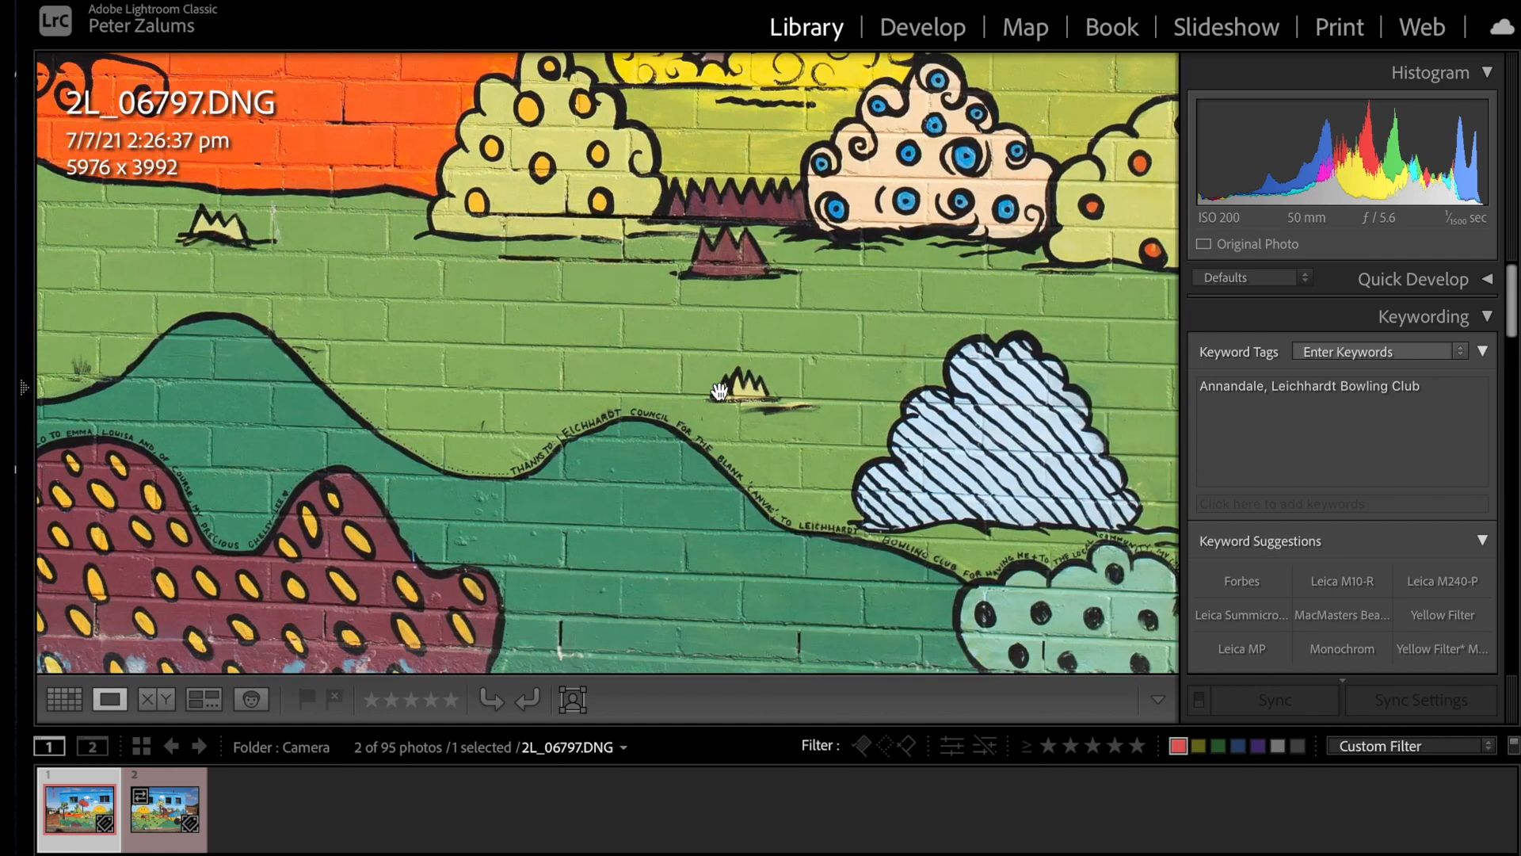
click(743, 401)
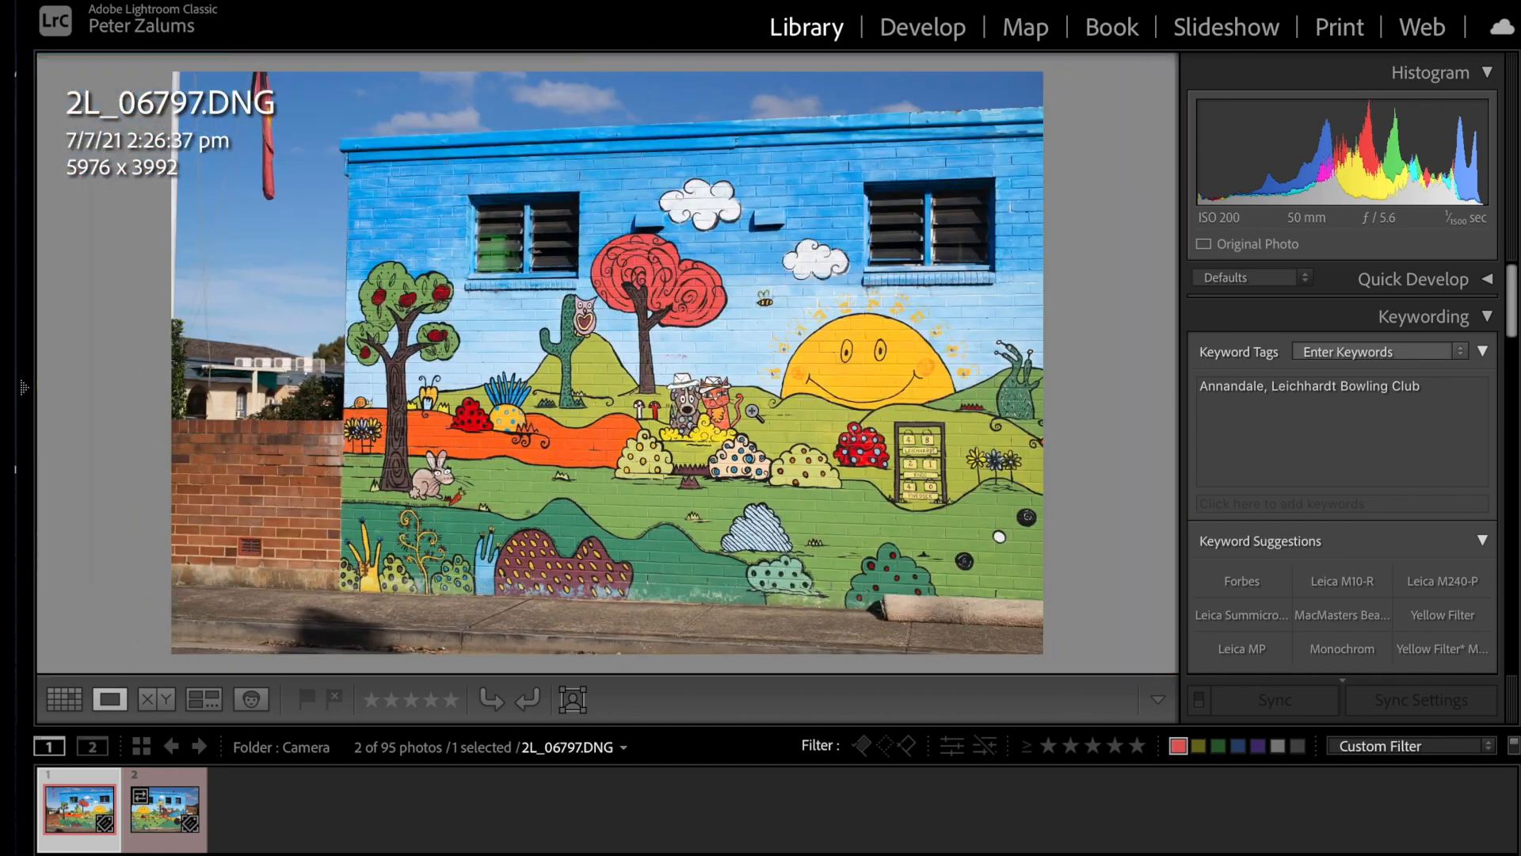
key(d)
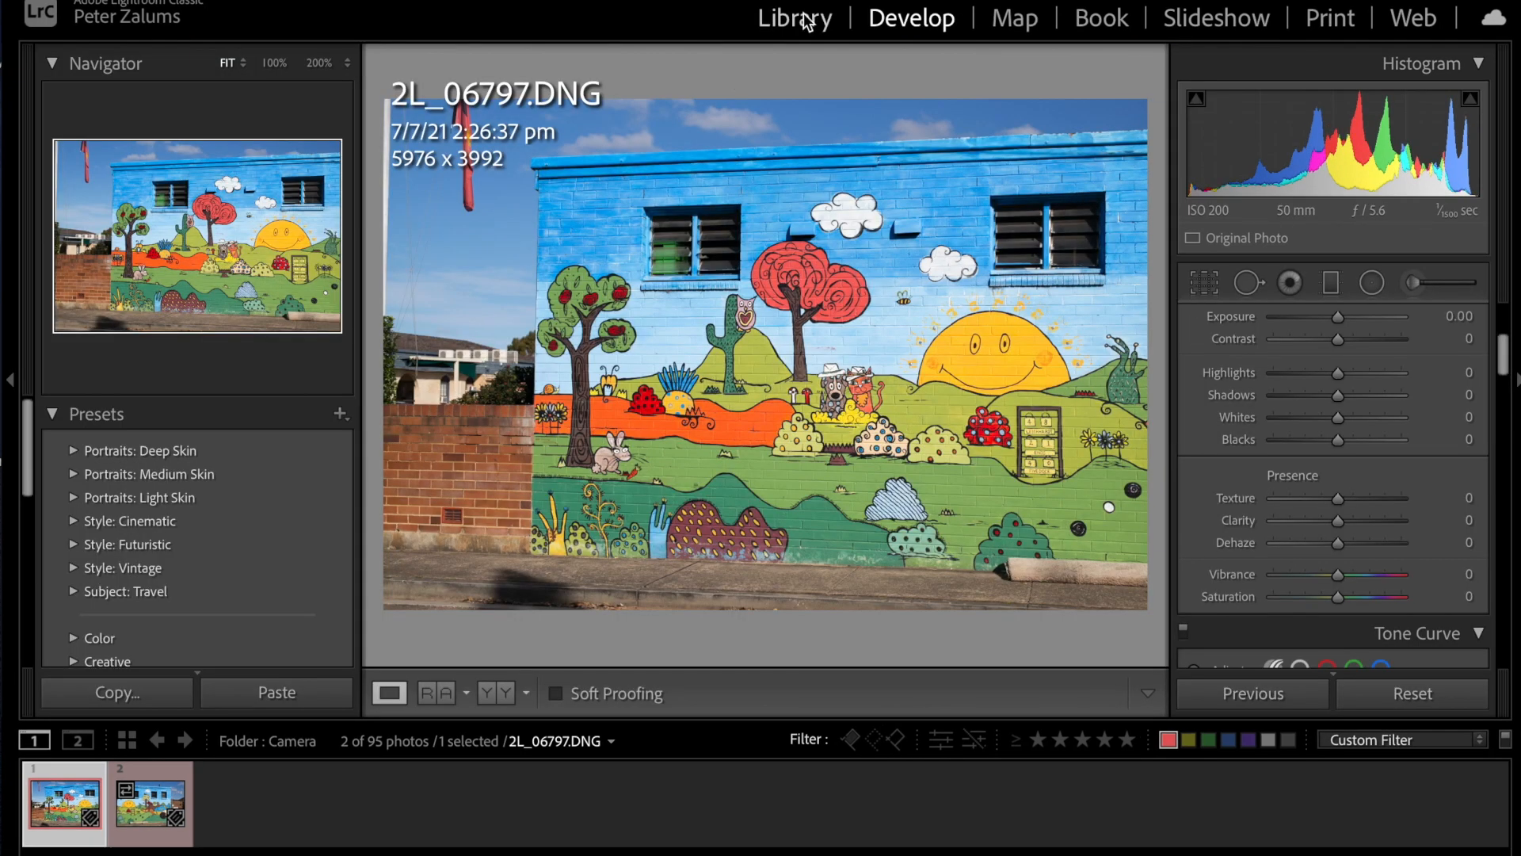
key(g)
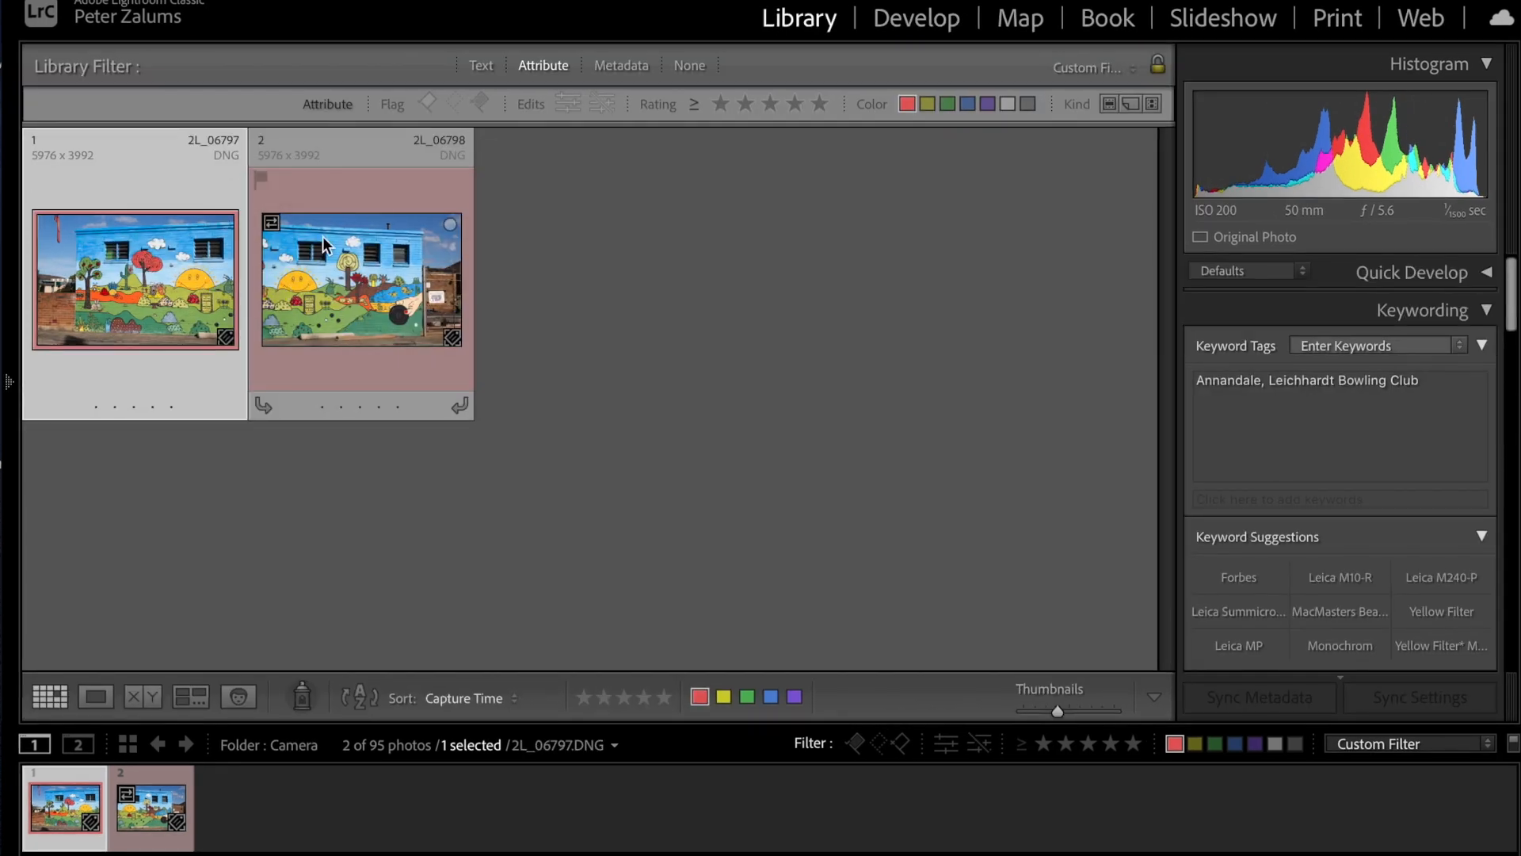
click(407, 1)
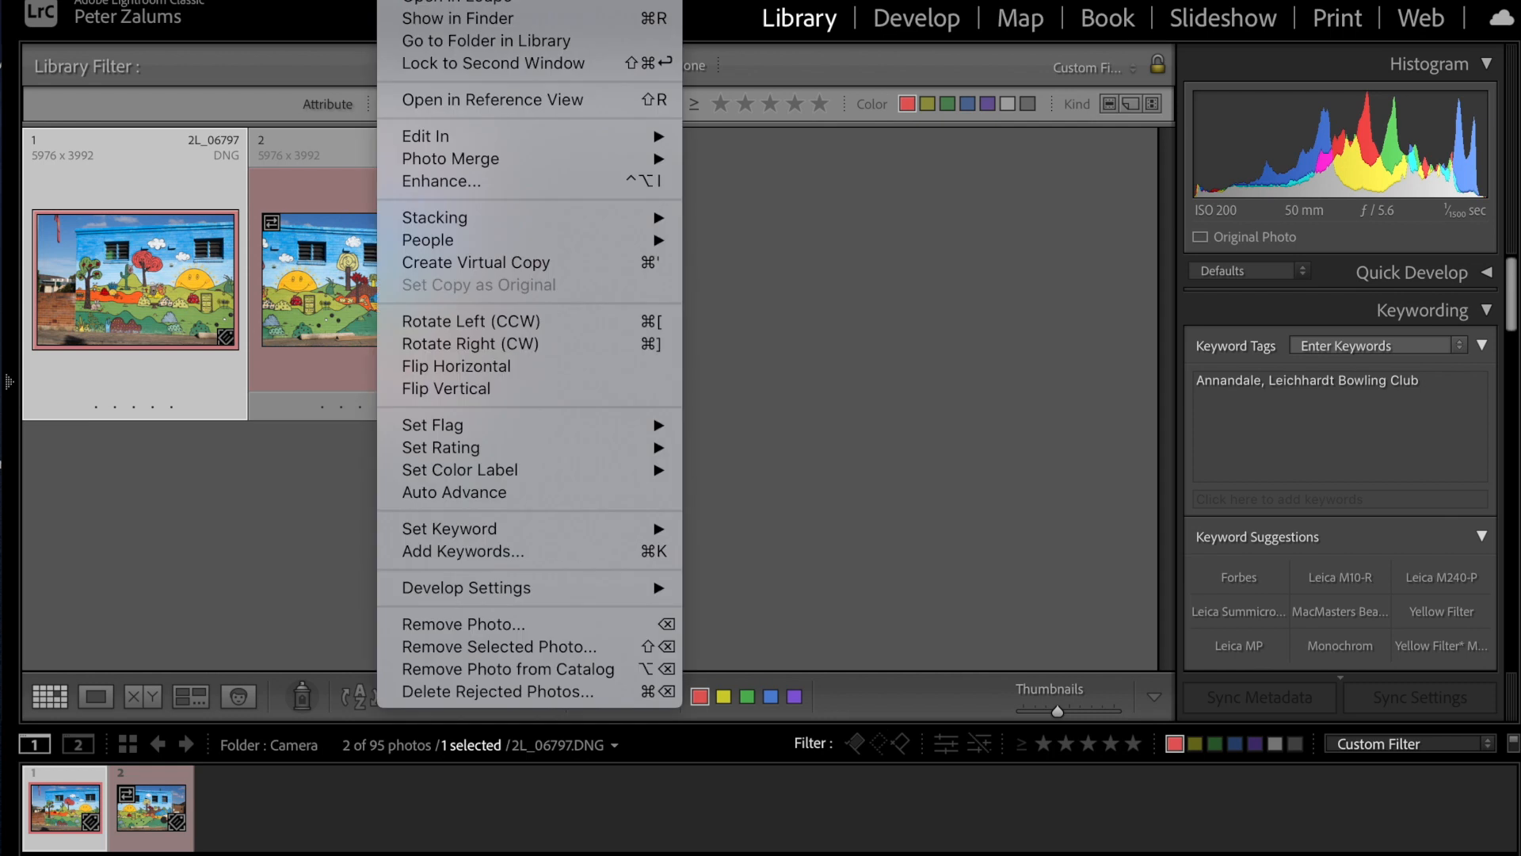
mouse_move(418, 157)
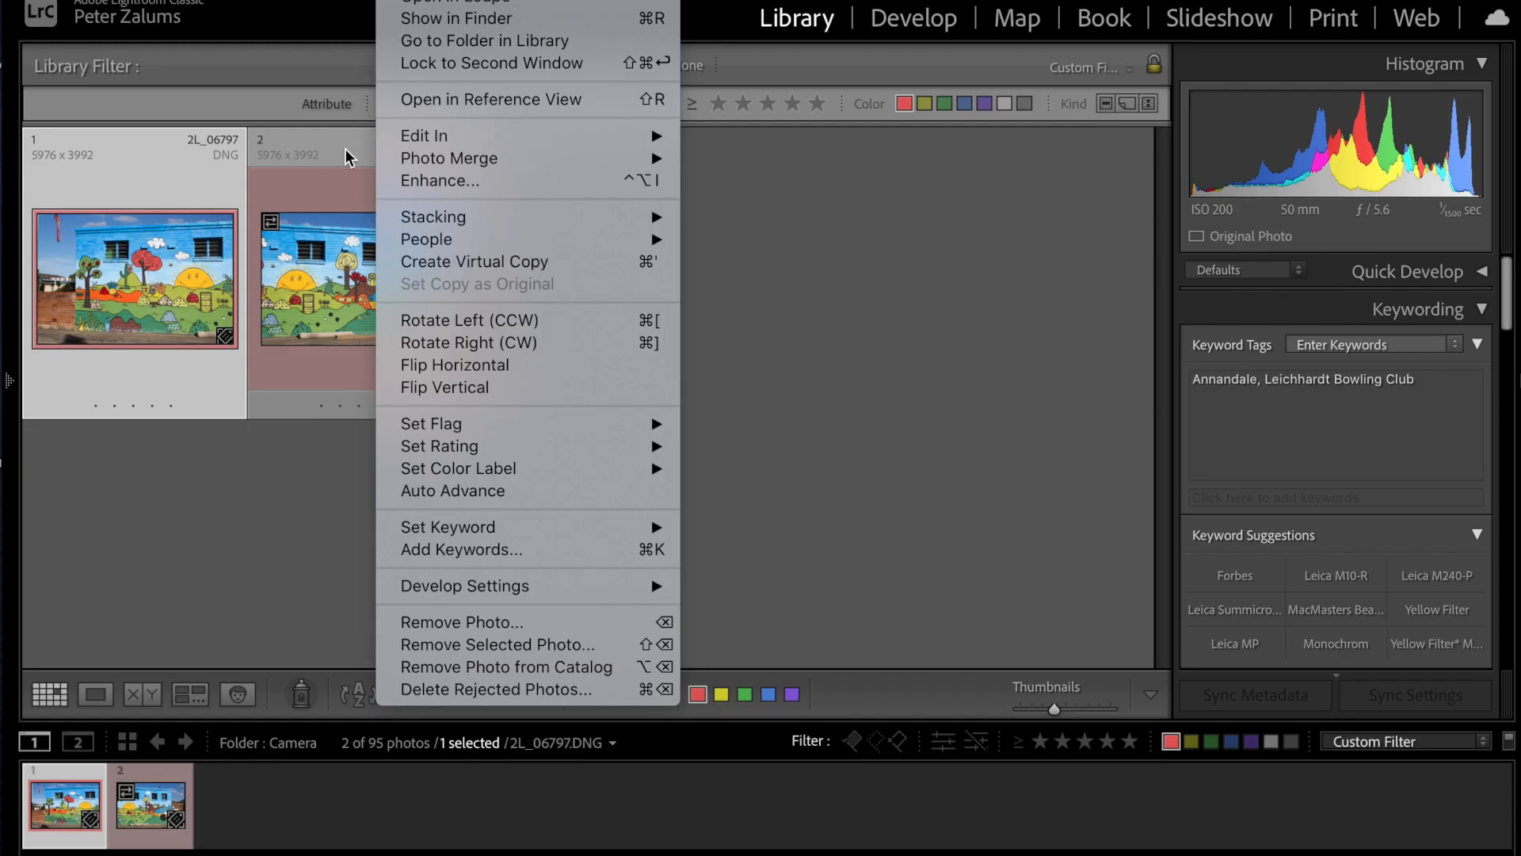
click(345, 149)
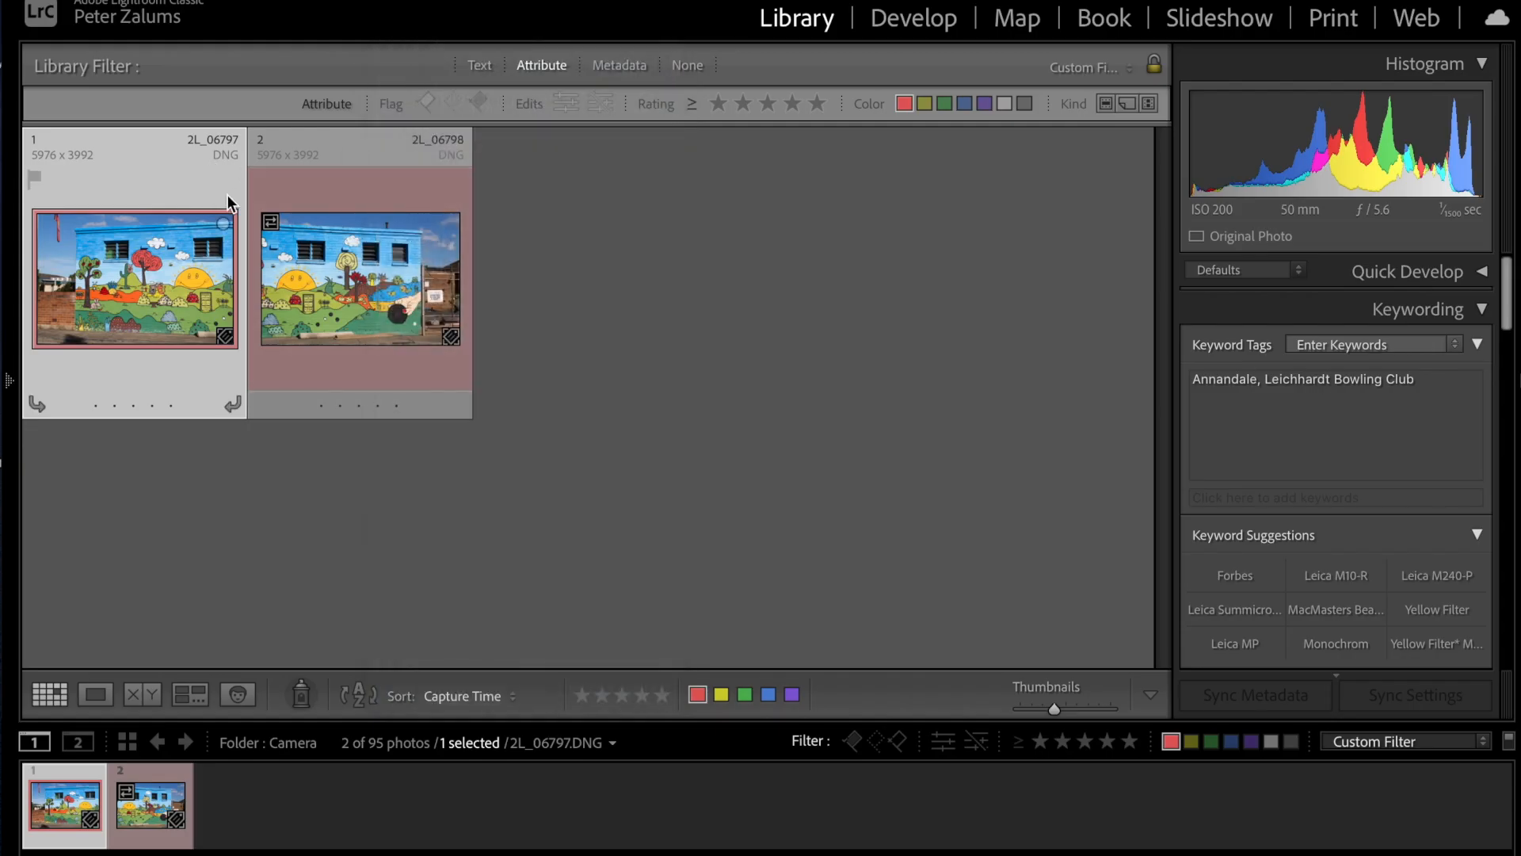
Select both mural photos and open a Panorama photo merge preview for them.
shift+click(359, 193)
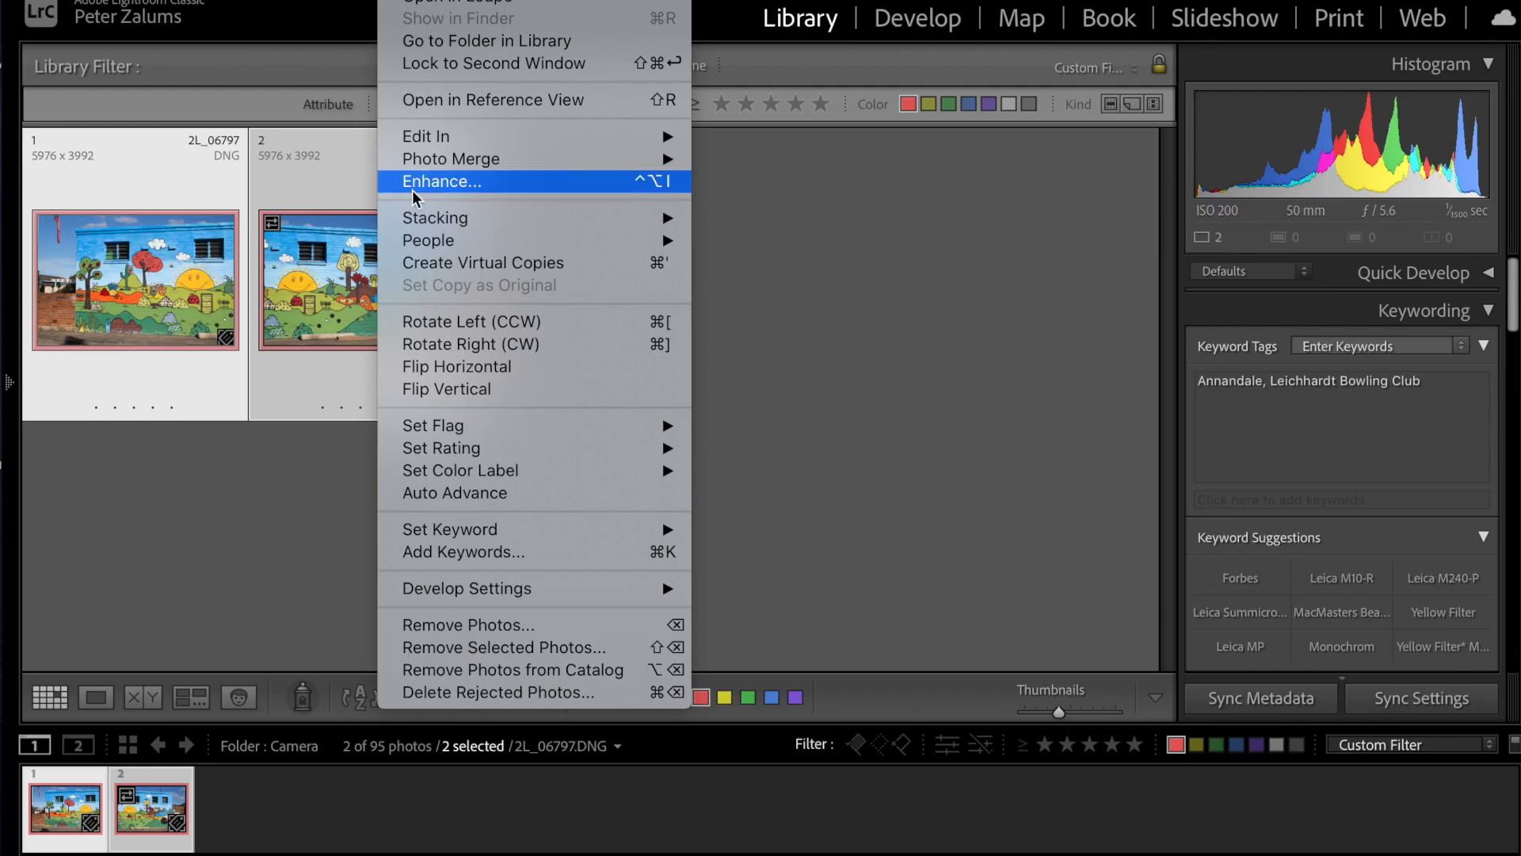
mouse_move(417, 167)
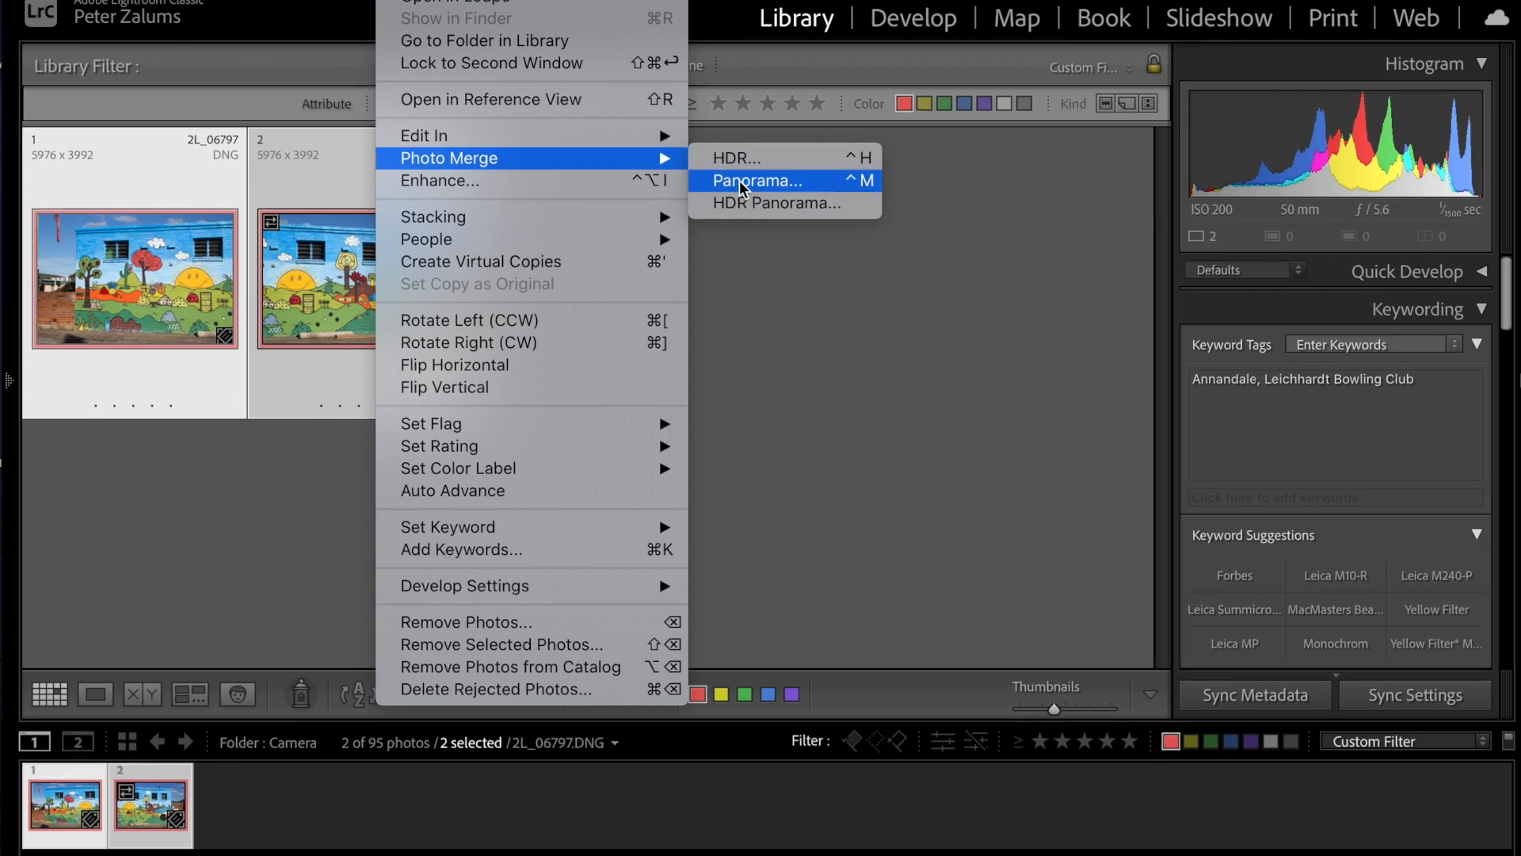
click(740, 181)
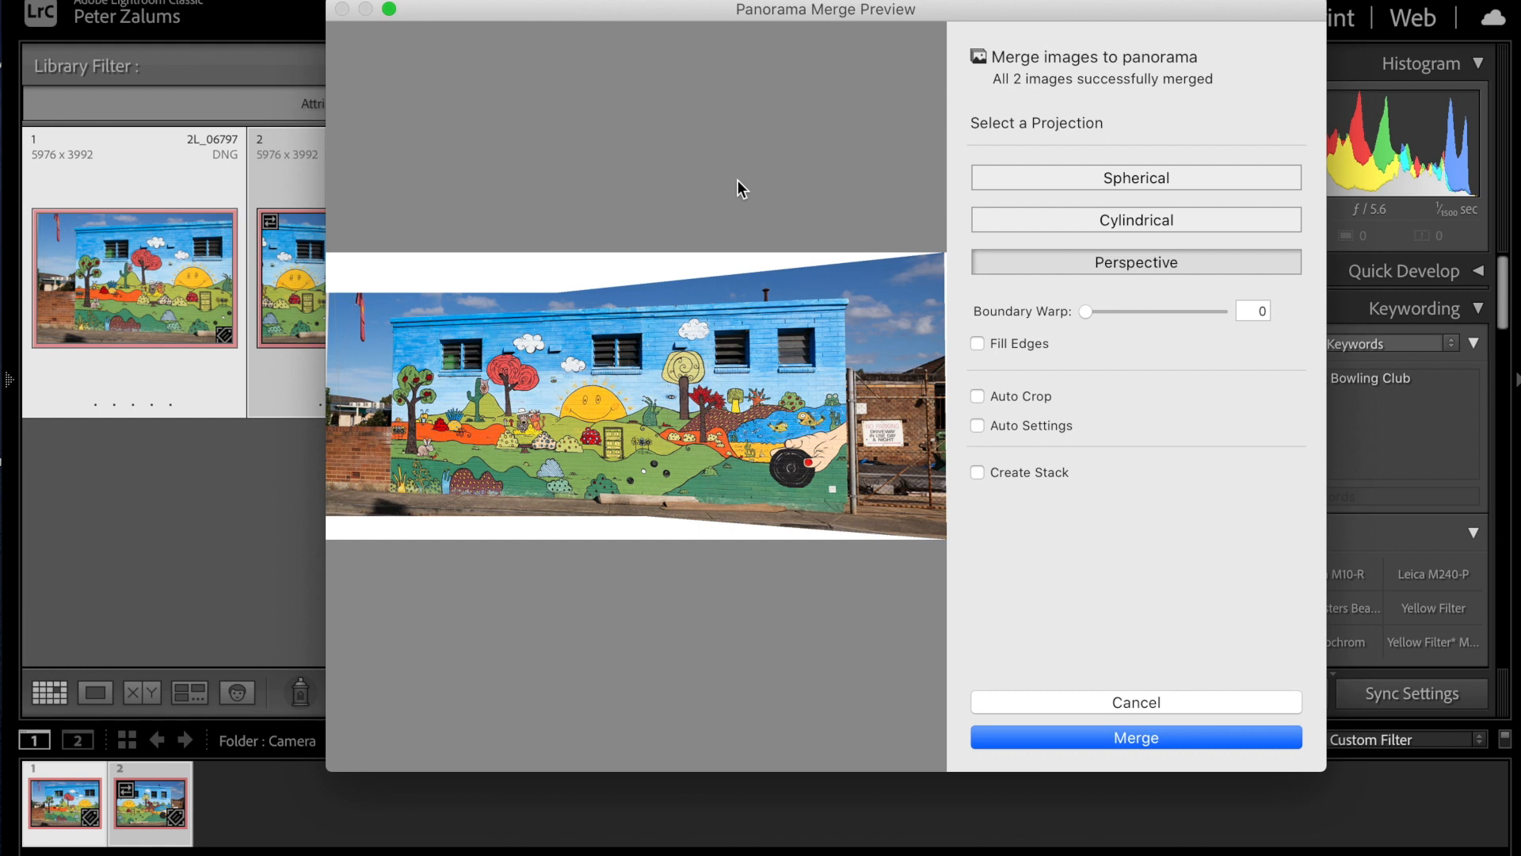
Try the Spherical and Cylindrical projections in the panorama preview and return to Perspective.
click(1085, 180)
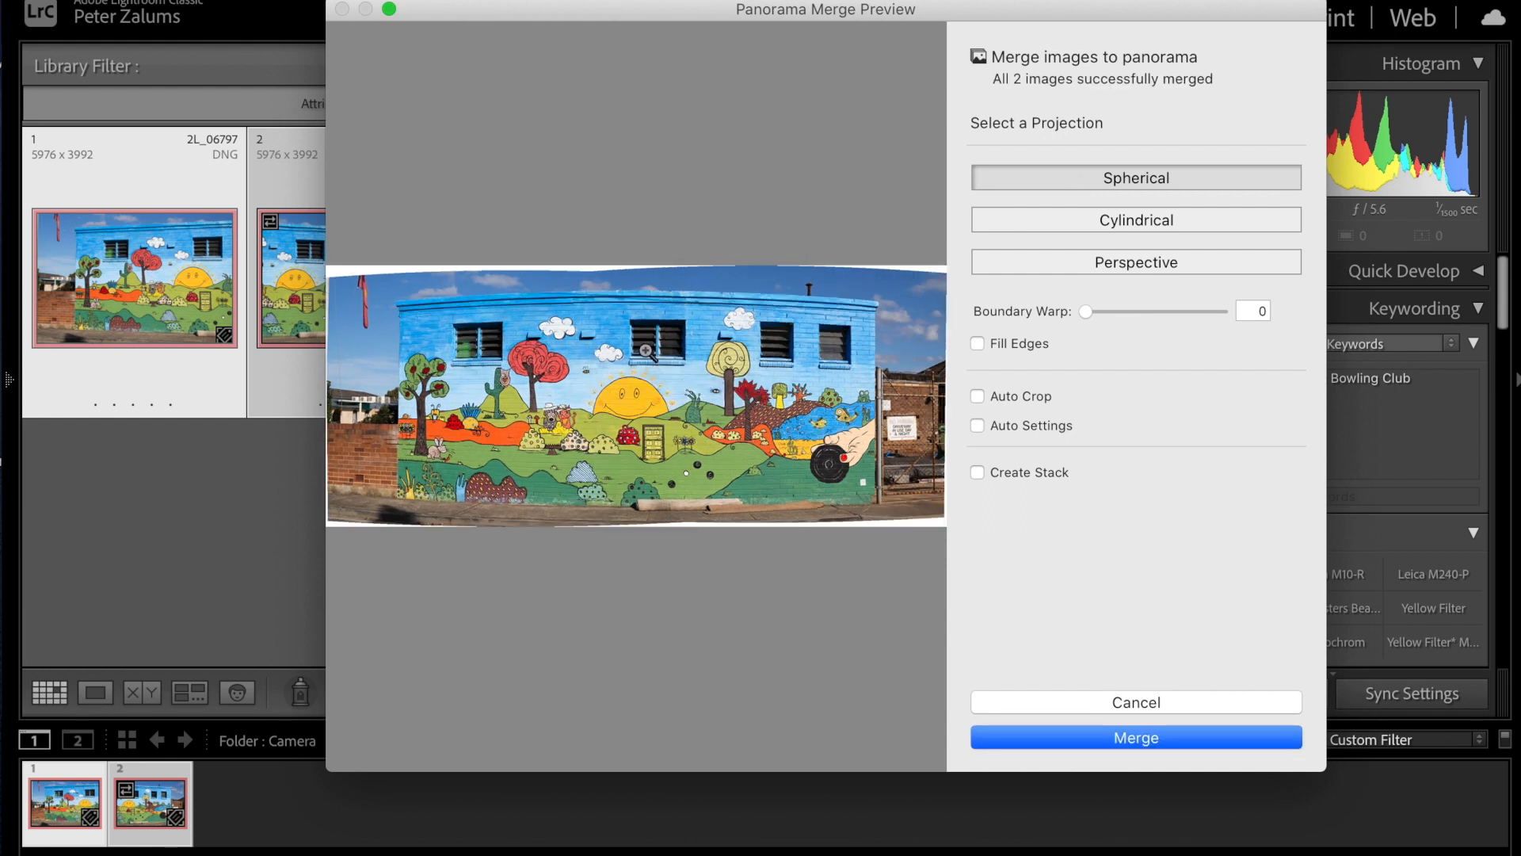
click(1085, 226)
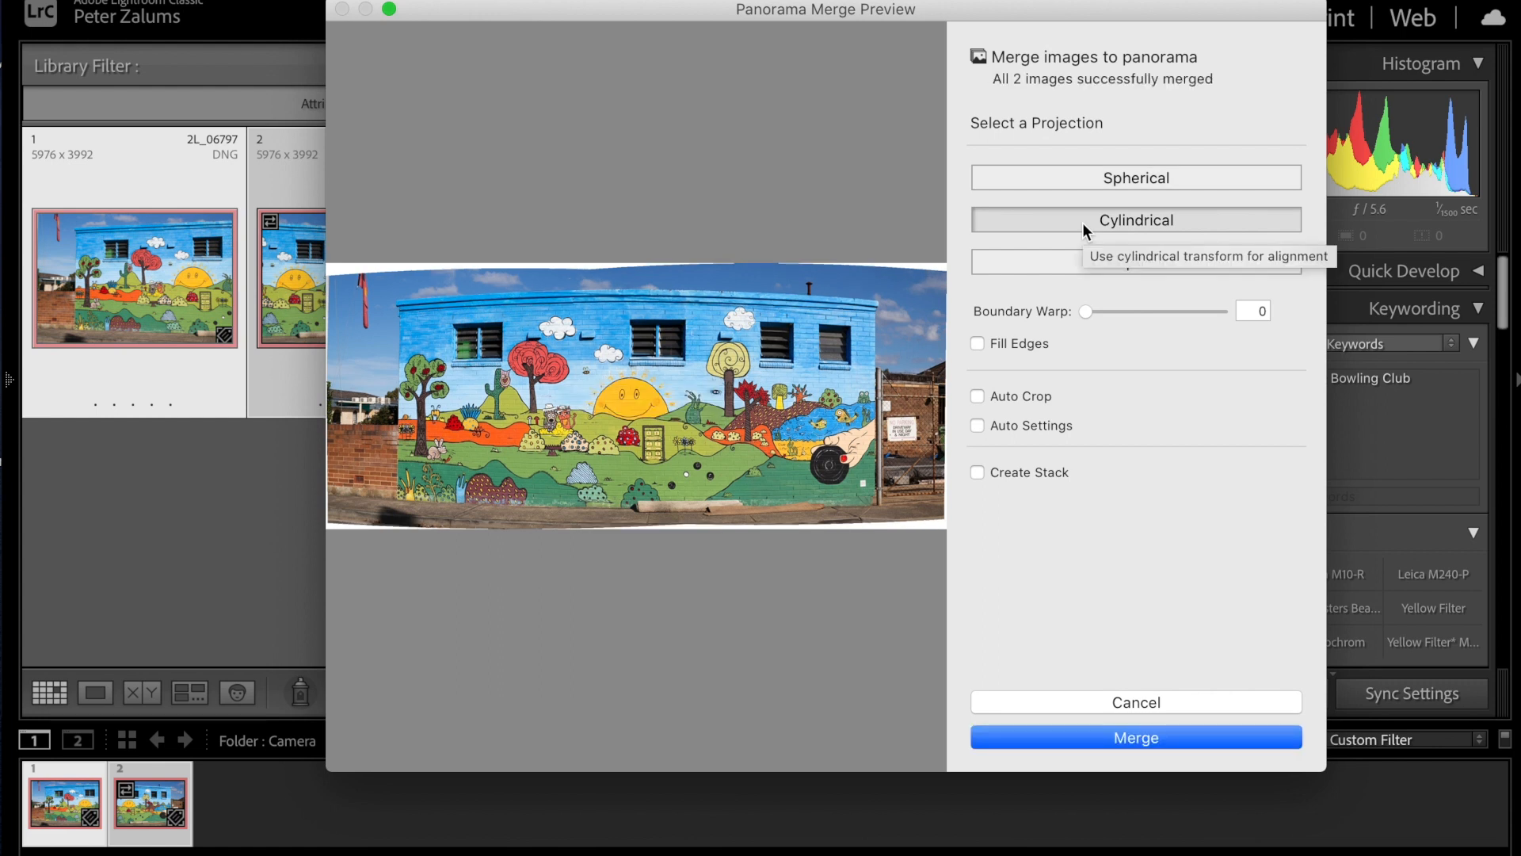
click(1106, 264)
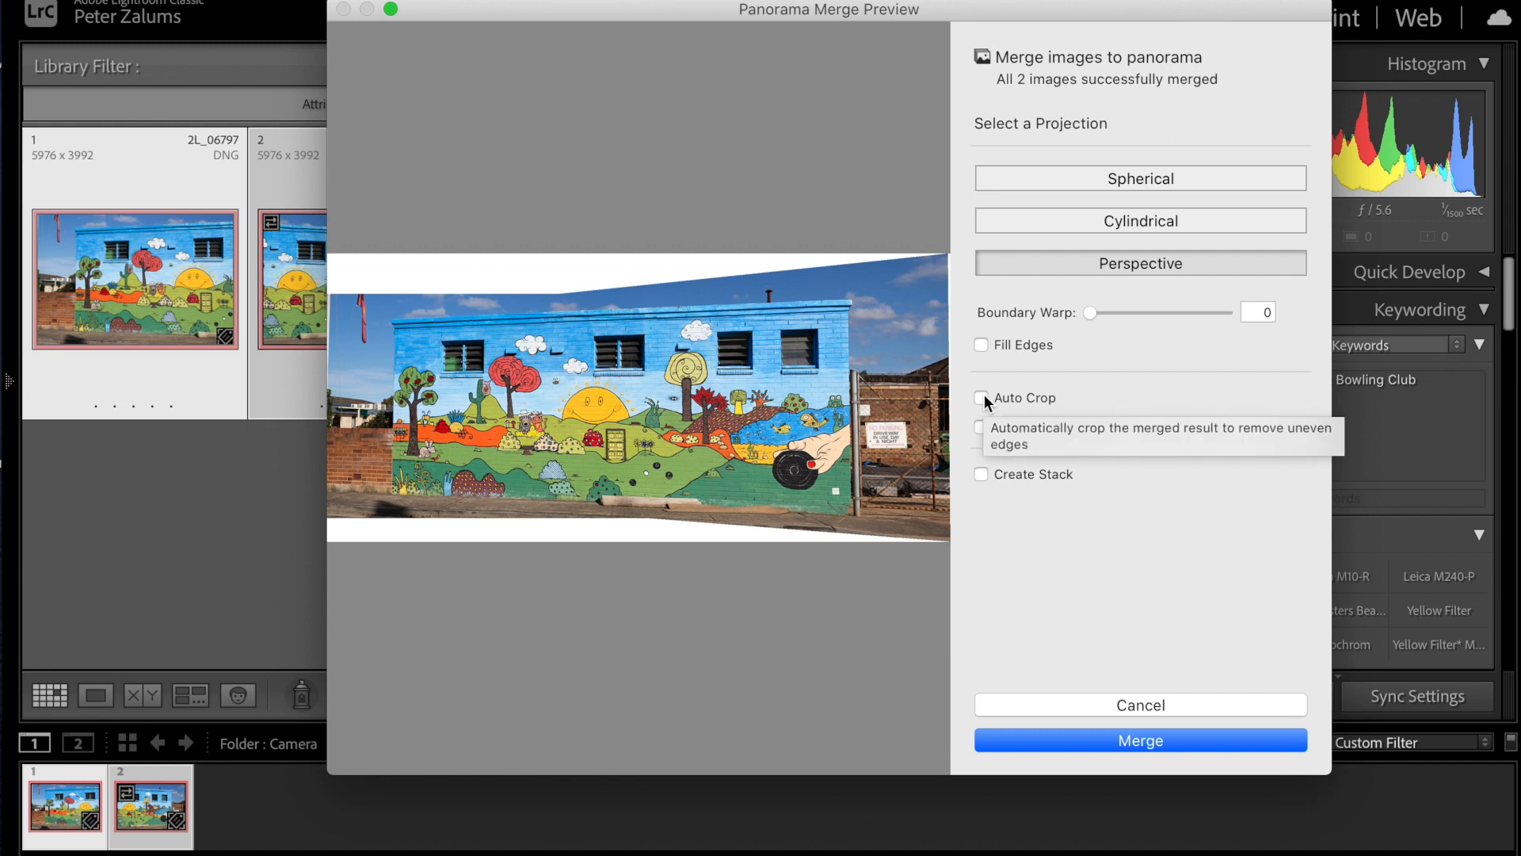
Test Auto Crop and Auto Settings, leave both off, and merge the photos into a panorama.
click(982, 397)
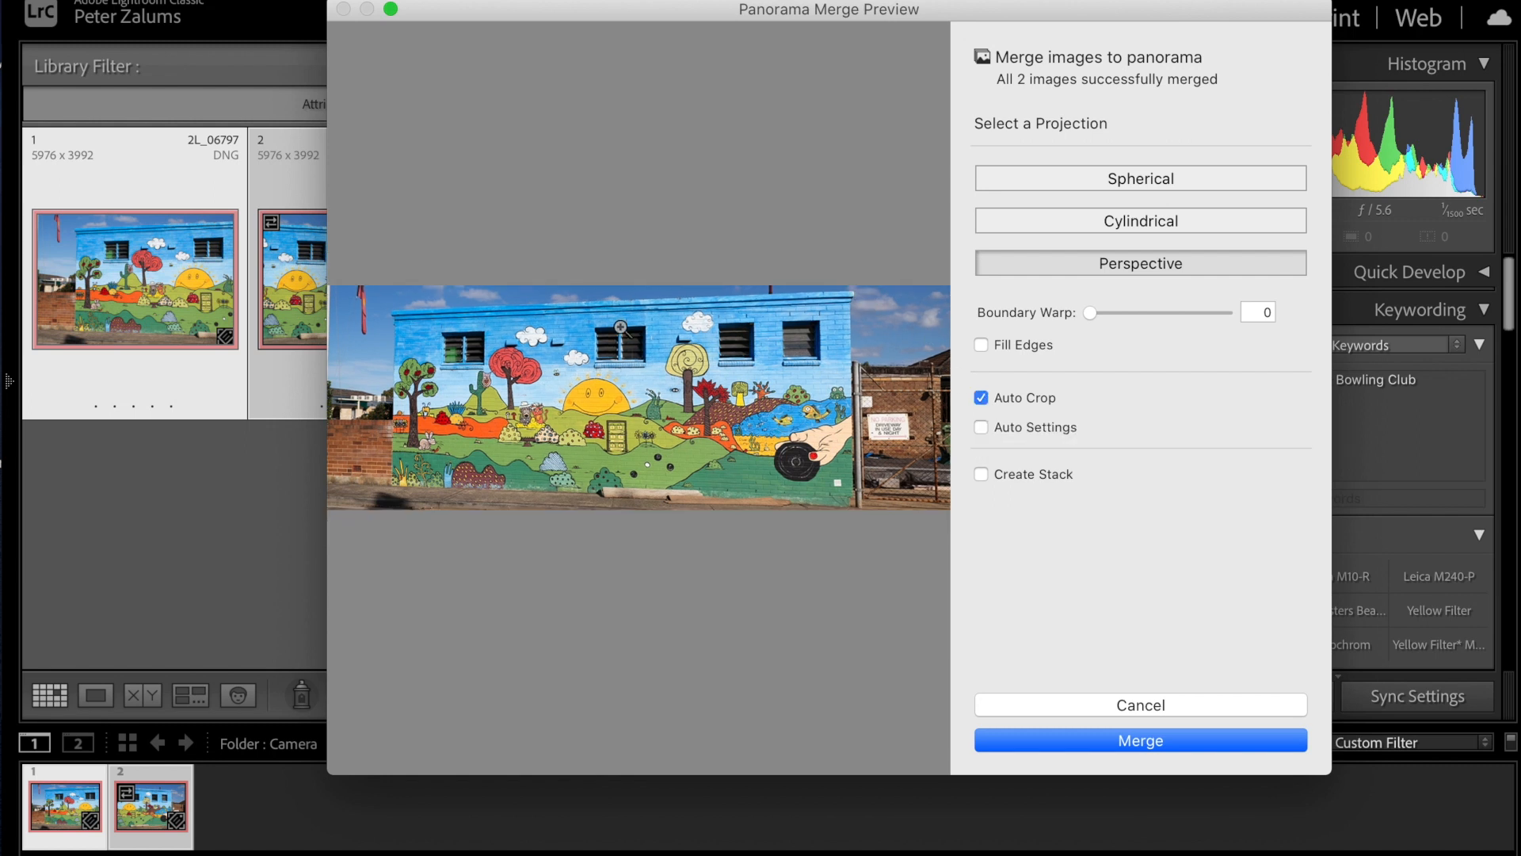
click(982, 398)
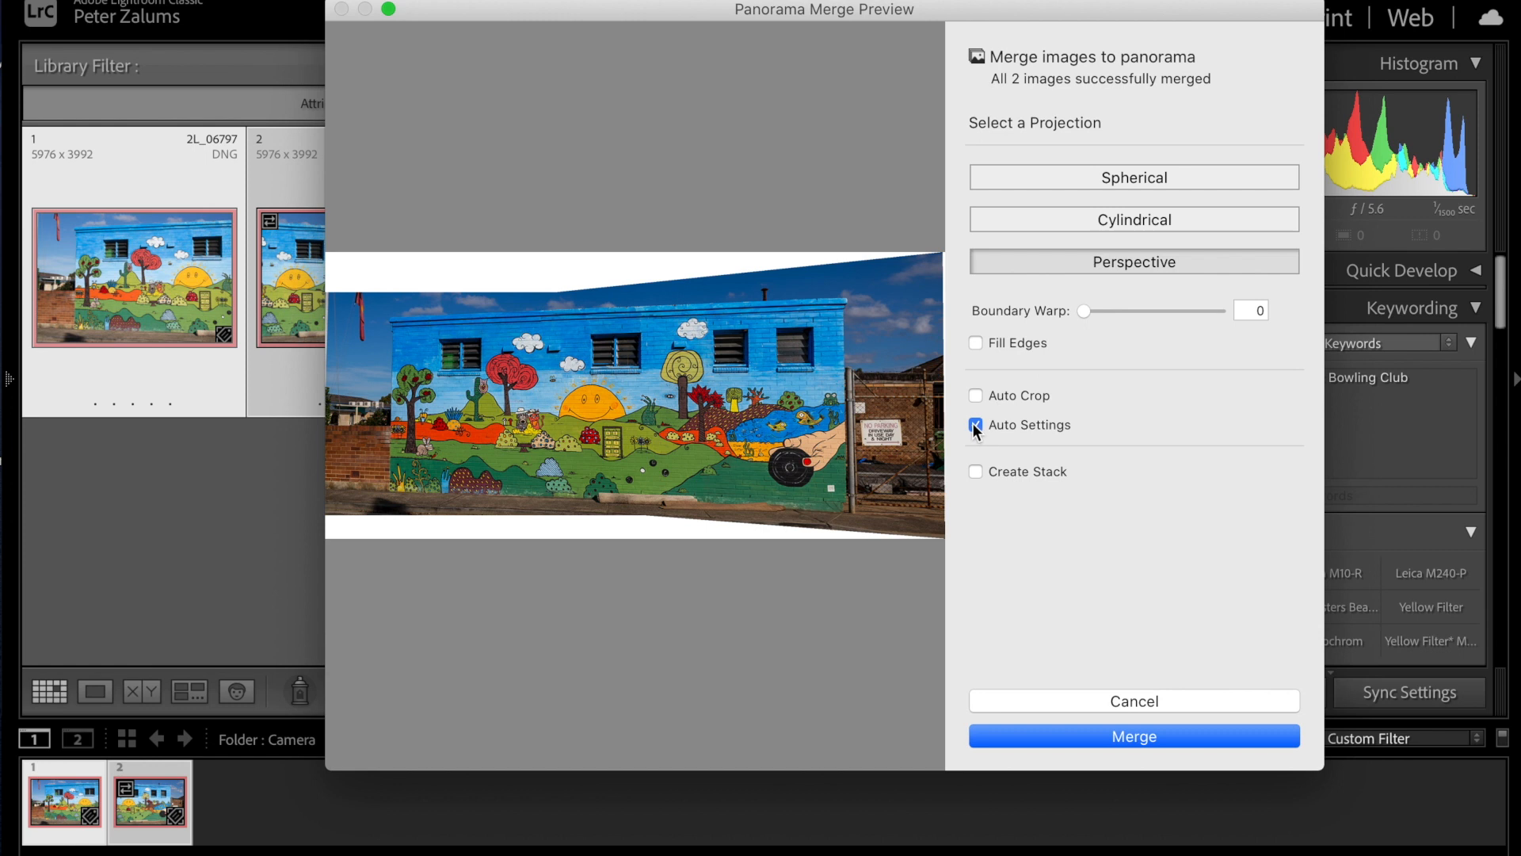
click(975, 427)
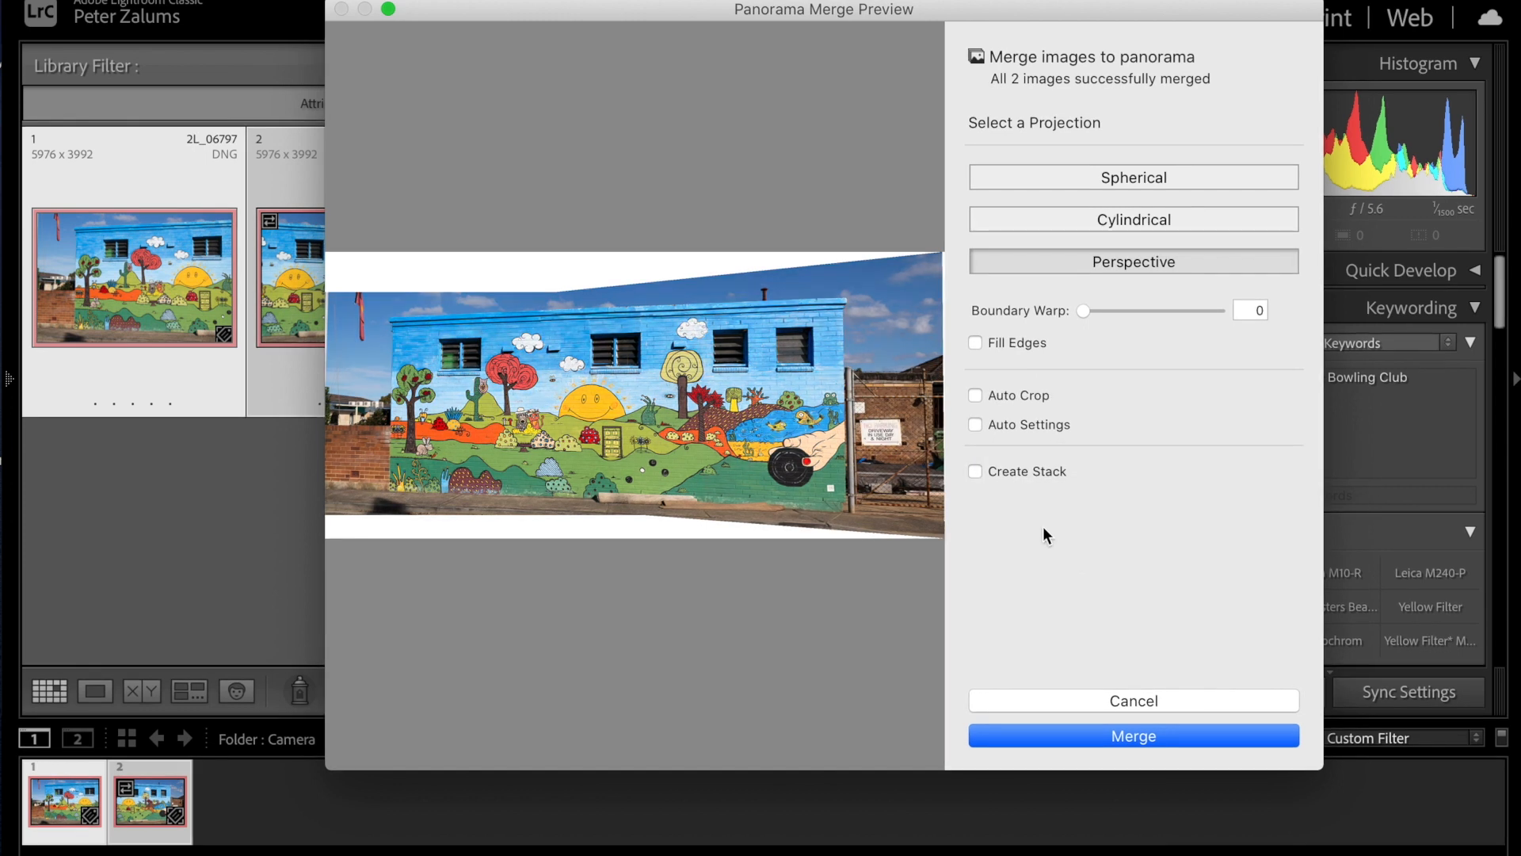
click(1131, 735)
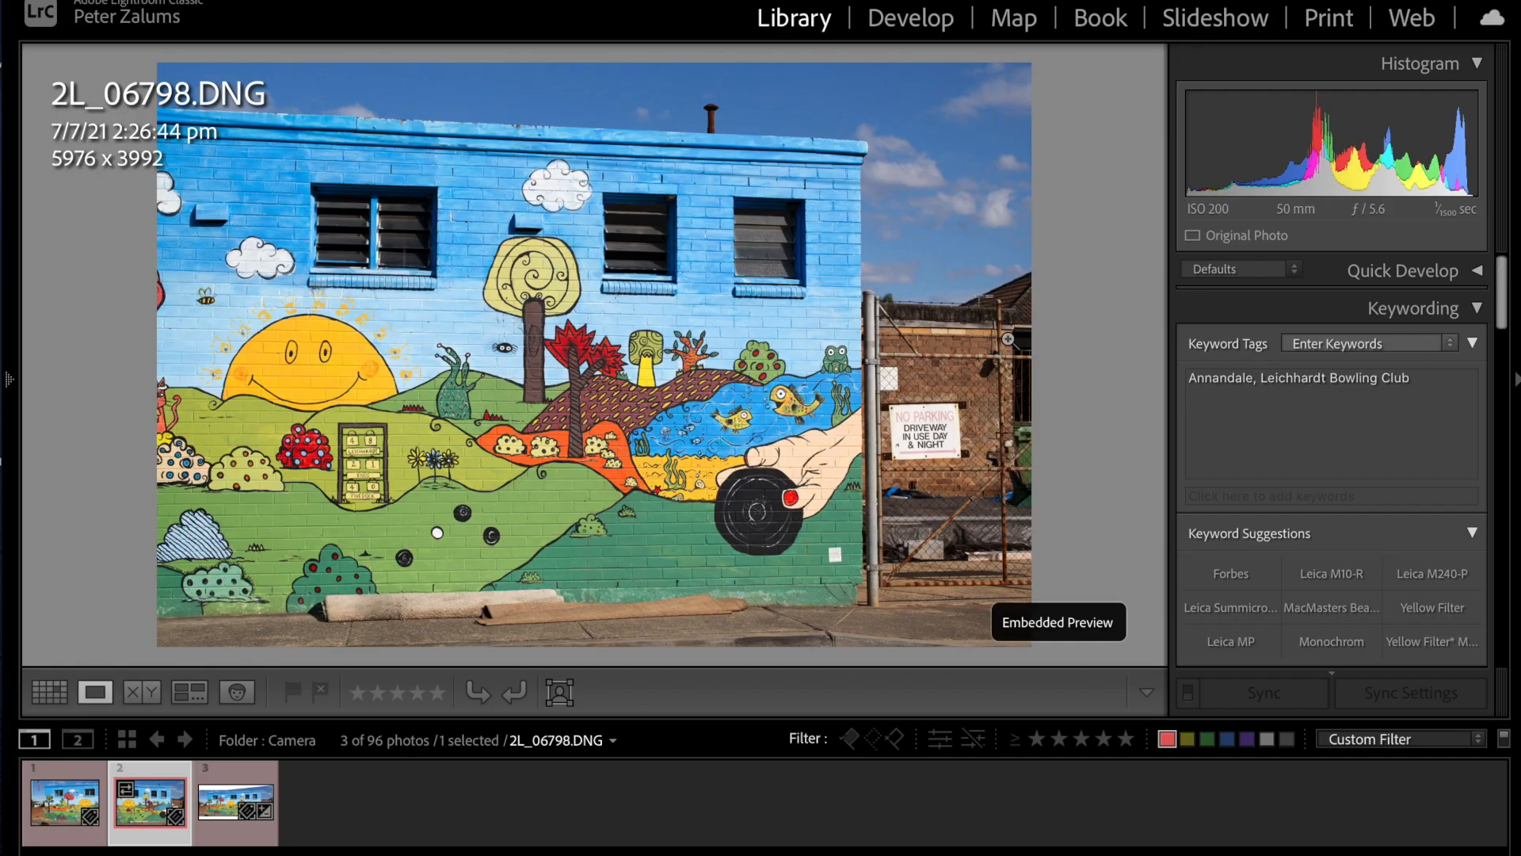
Compare the file details in the metadata of the two source photos and the merged panorama.
scroll(1205, 431, down, 5)
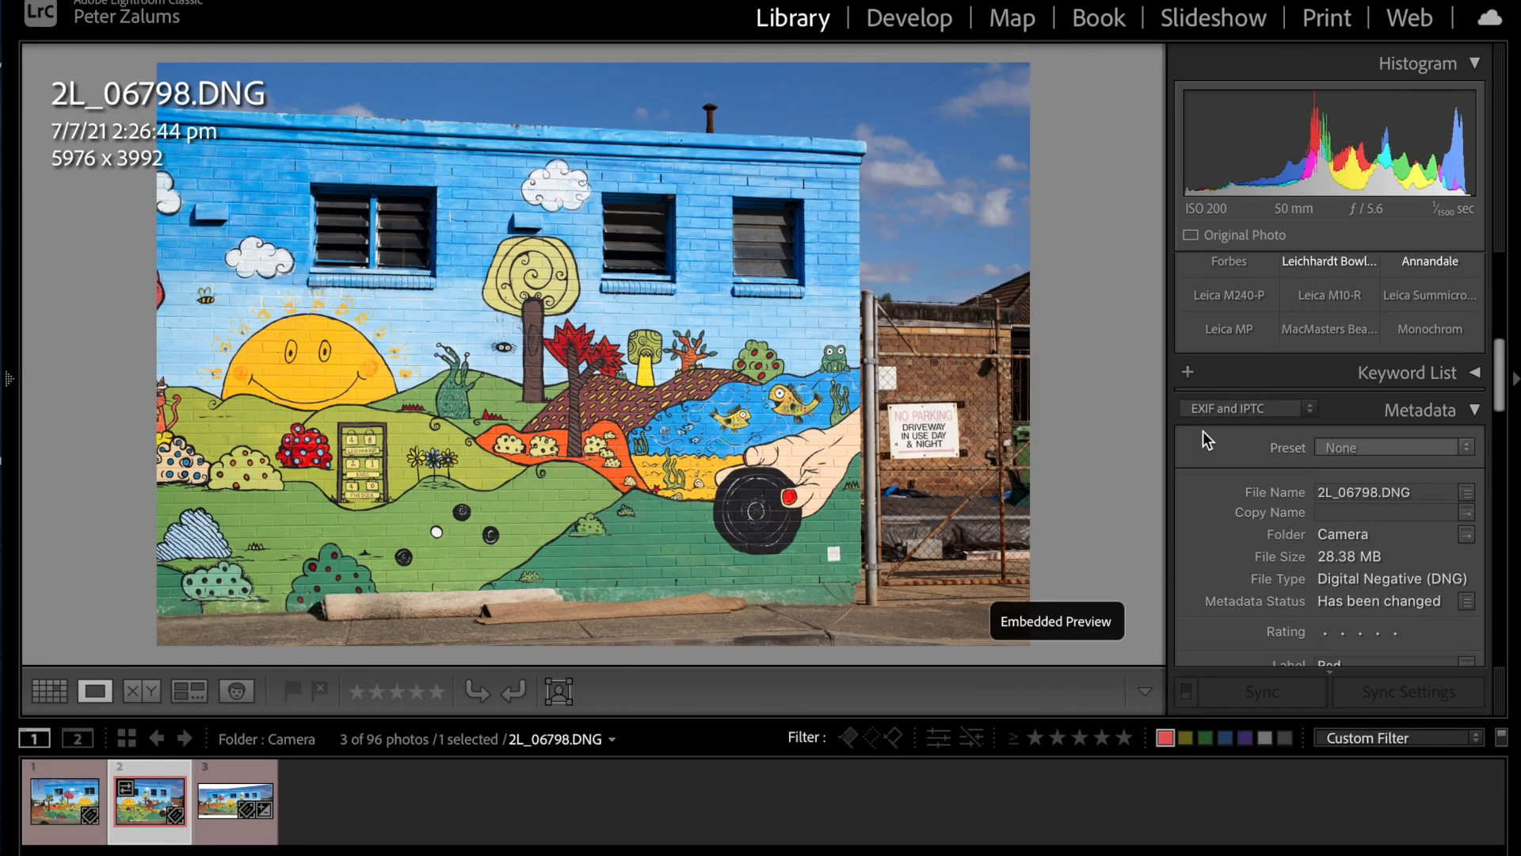
scroll(1269, 526, down, 1)
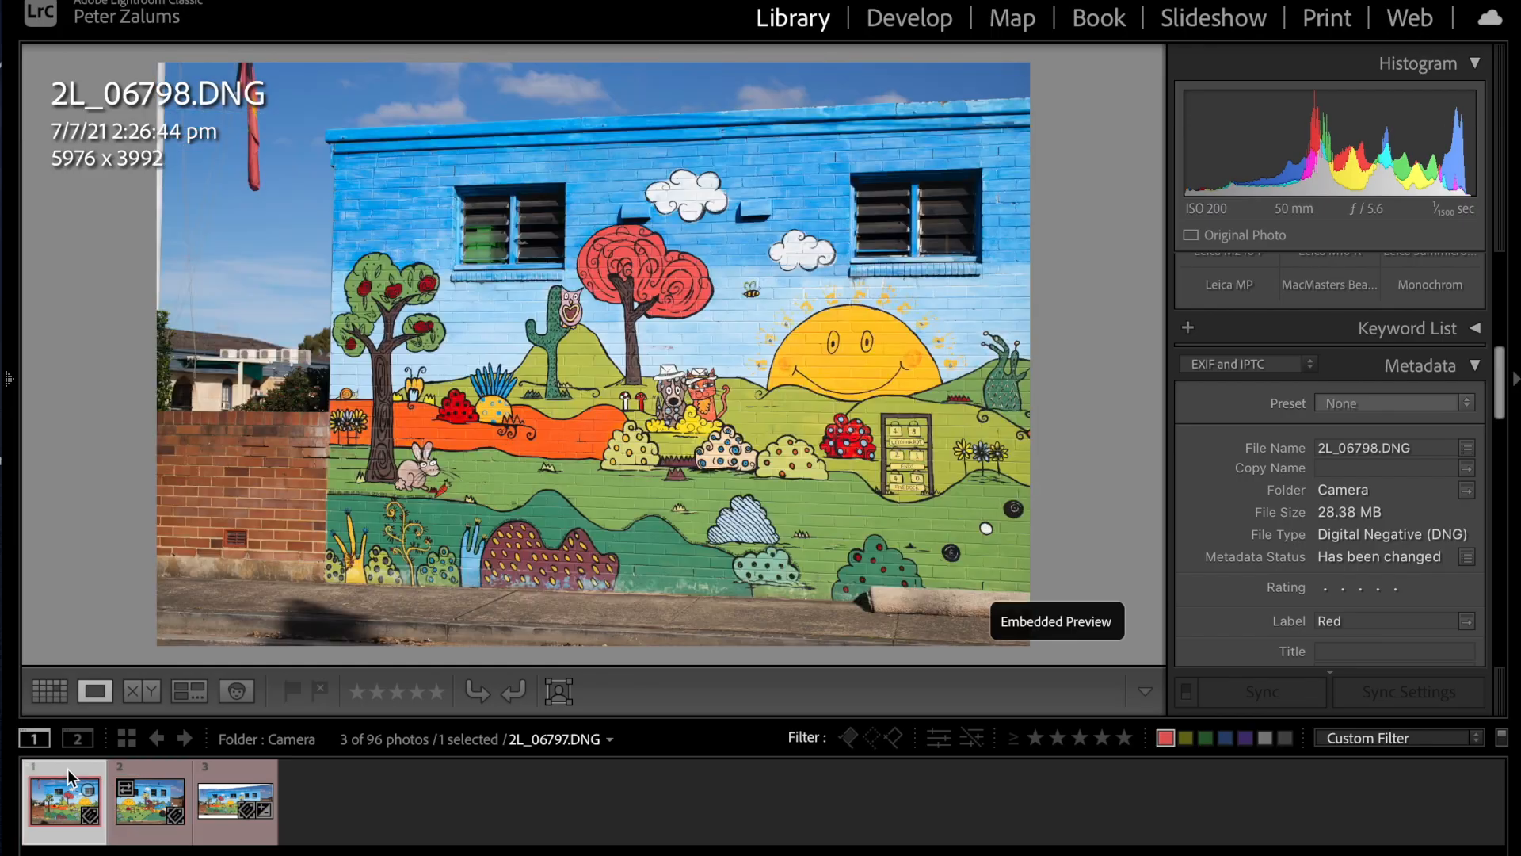
key(Left)
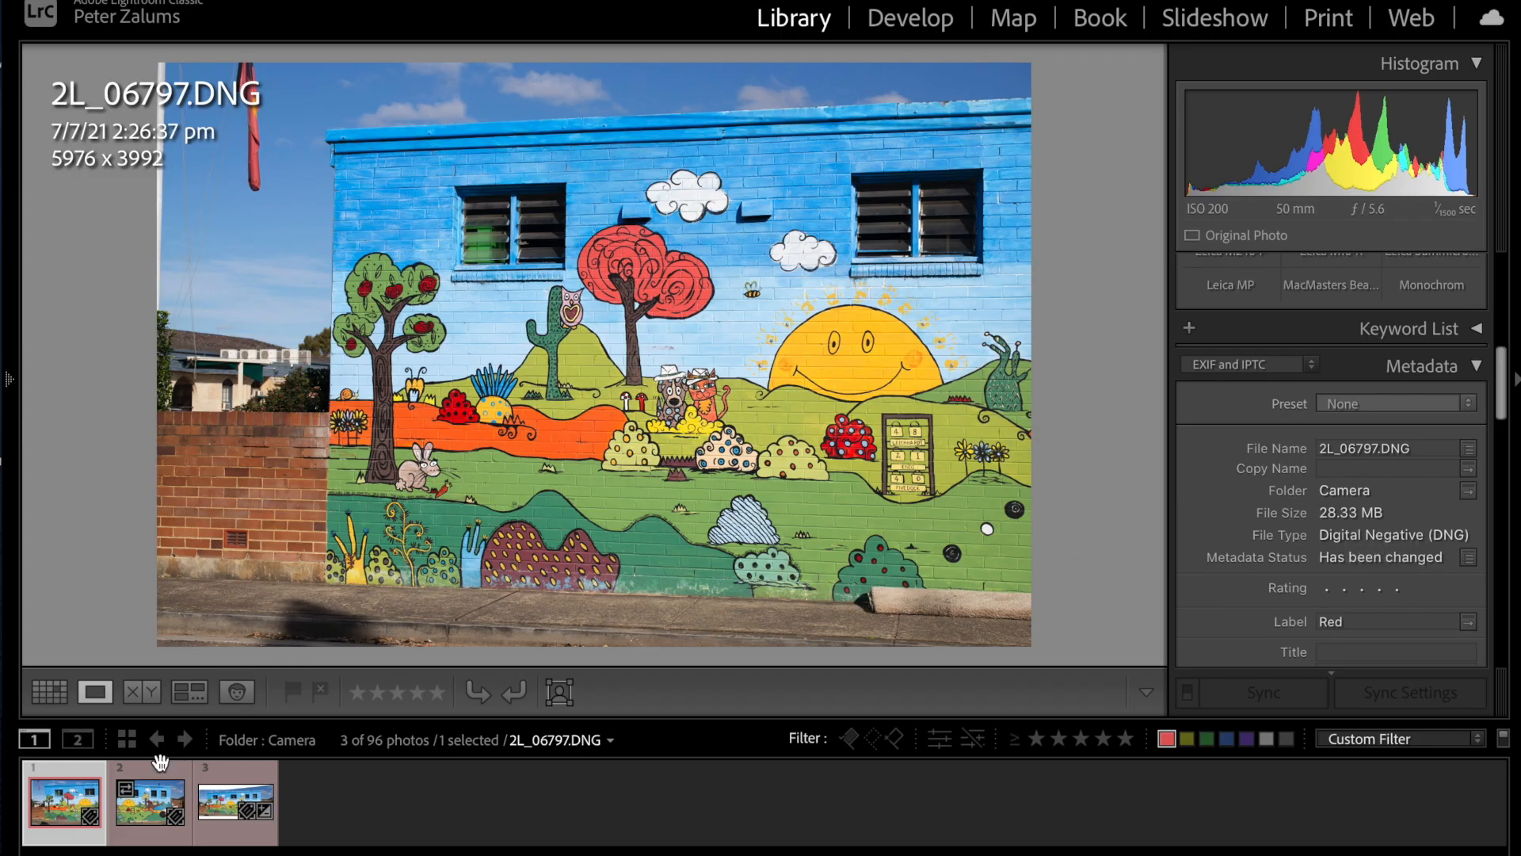
key(Right)
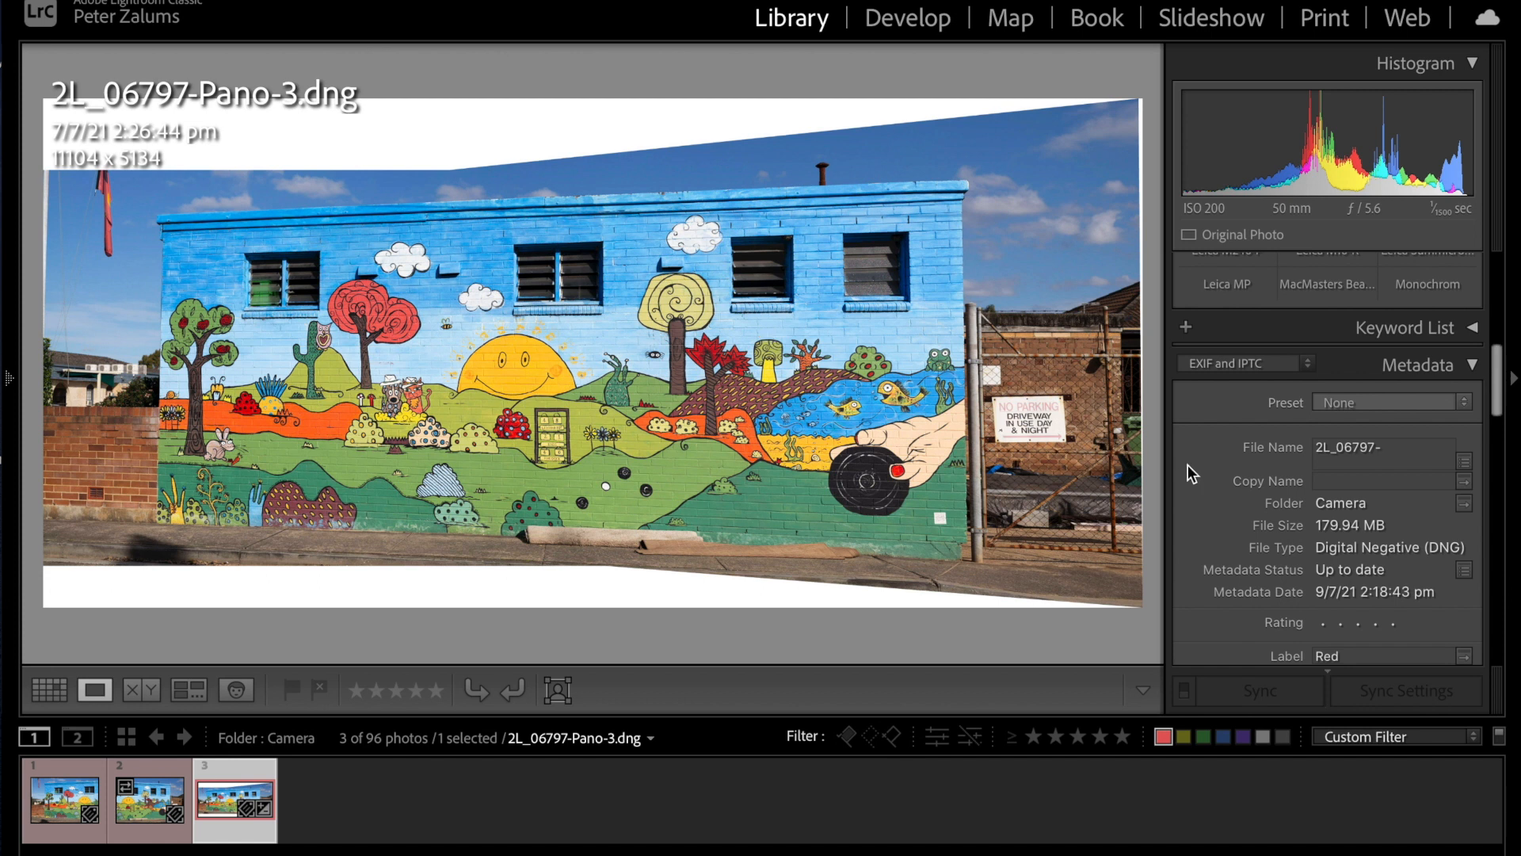
Open the merged panorama for developing and set its Horizontal transform to -26.
click(906, 21)
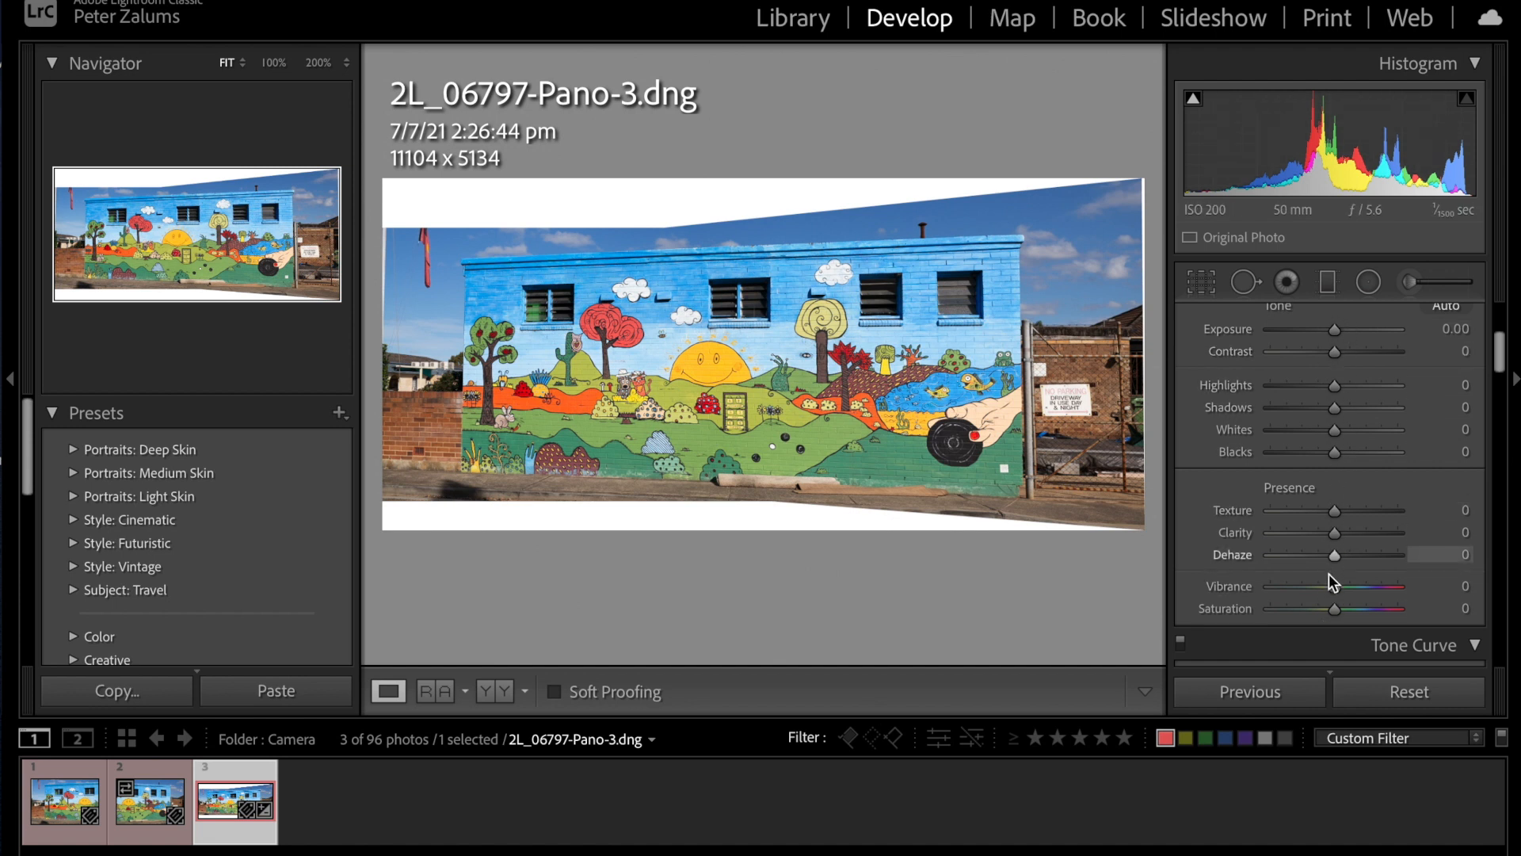
scroll(1323, 460, down, 10)
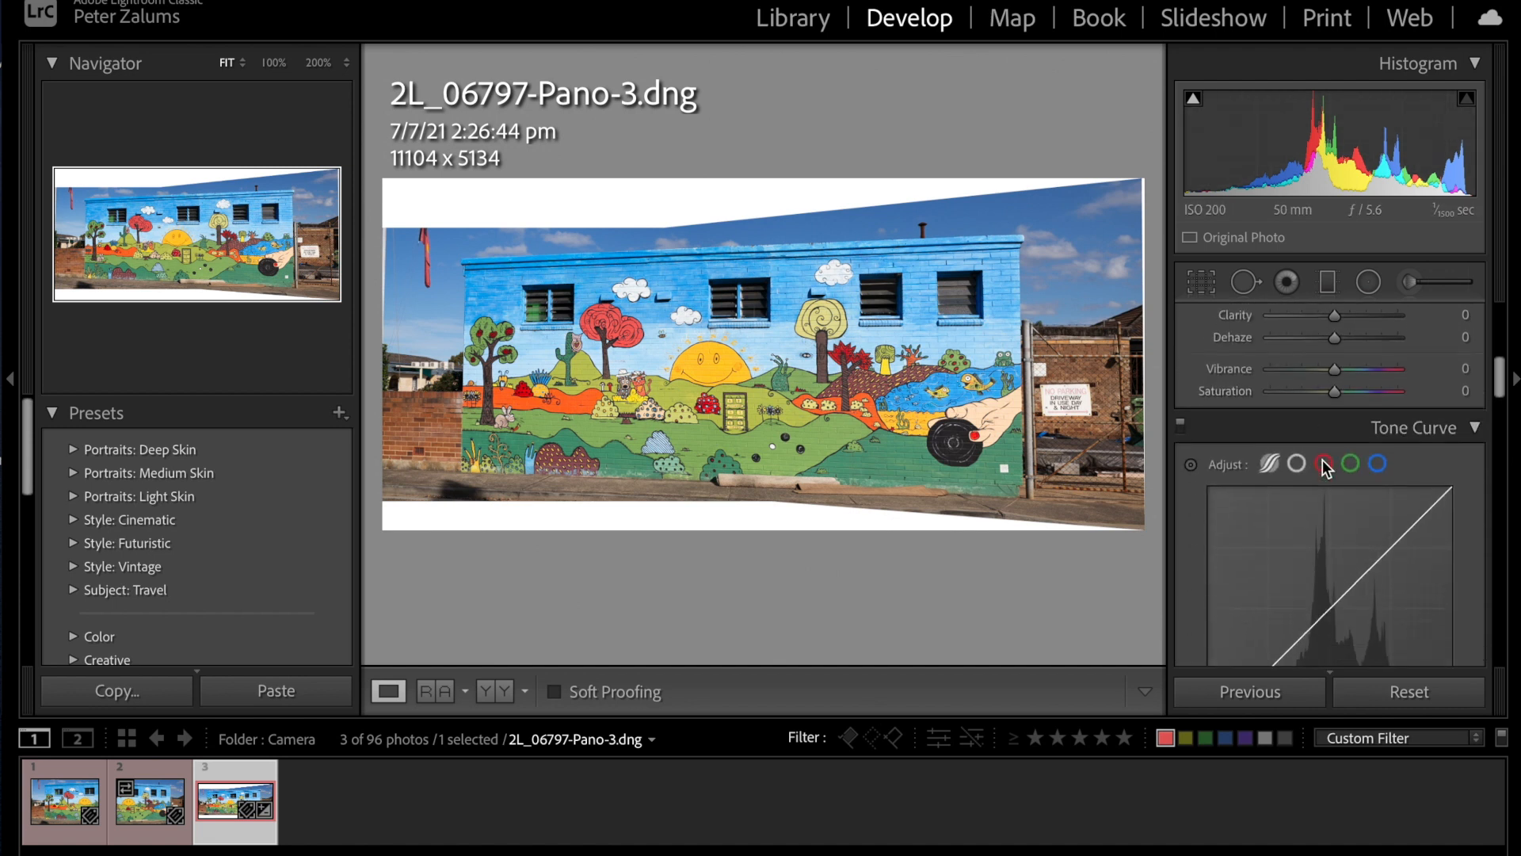
scroll(1323, 460, down, 8)
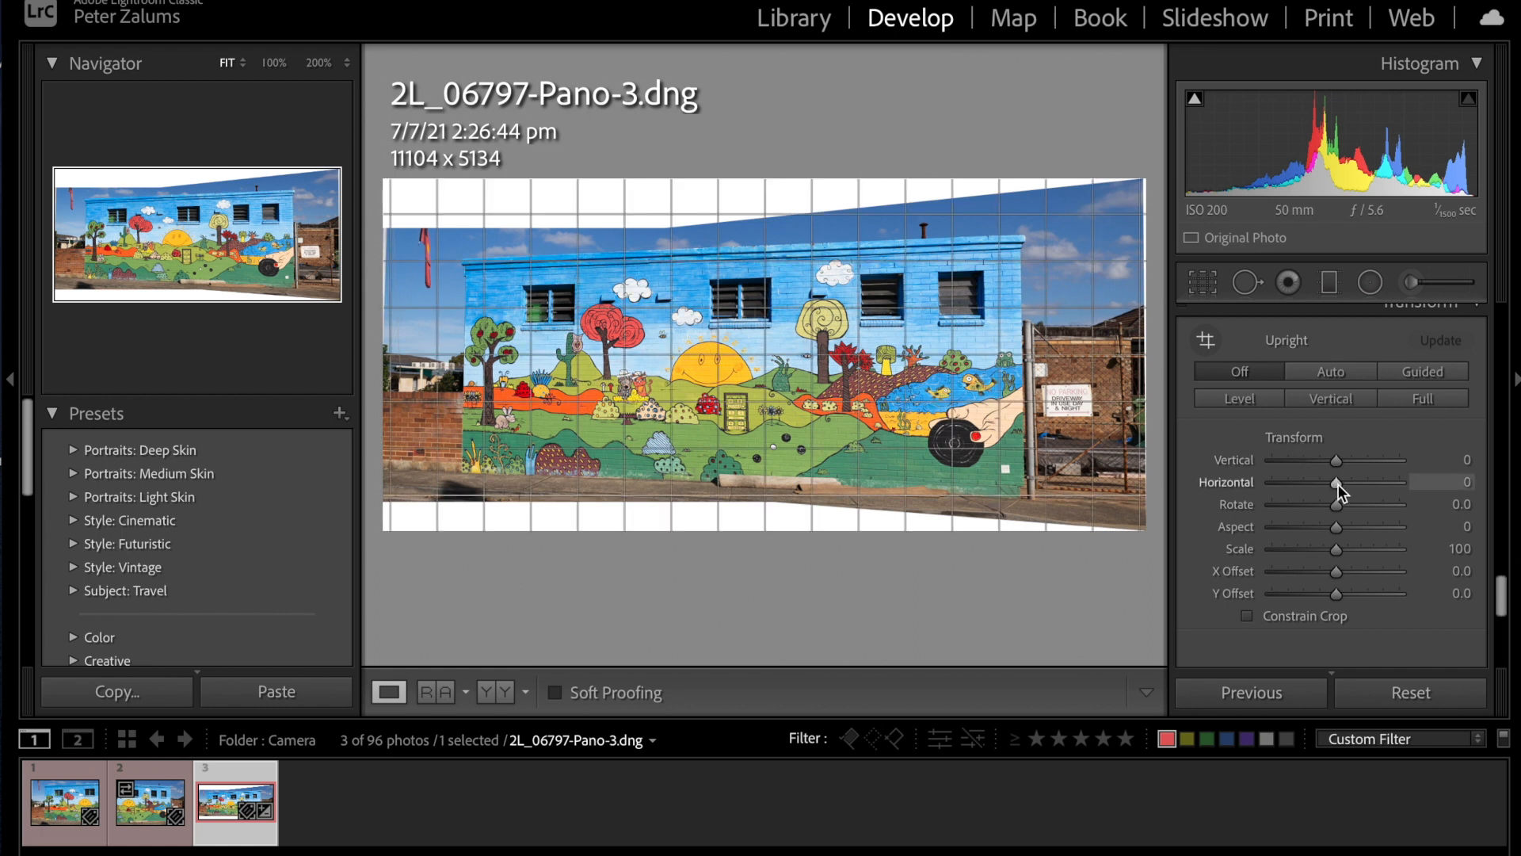
drag(1337, 483, 1320, 483)
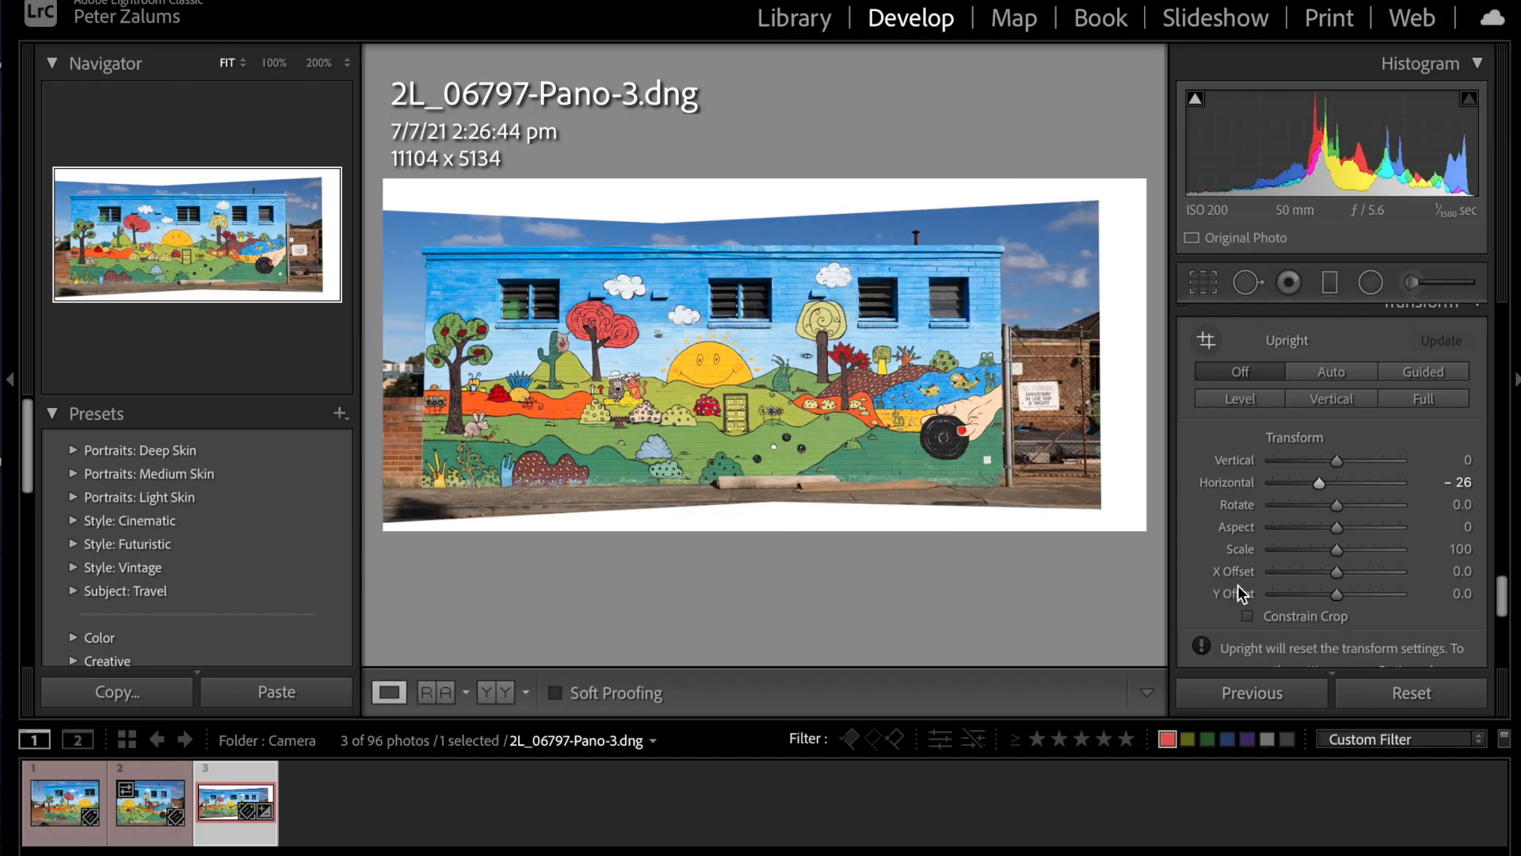
Try Constrain Crop on the transformed panorama and turn it off again.
scroll(1238, 585, down, 1)
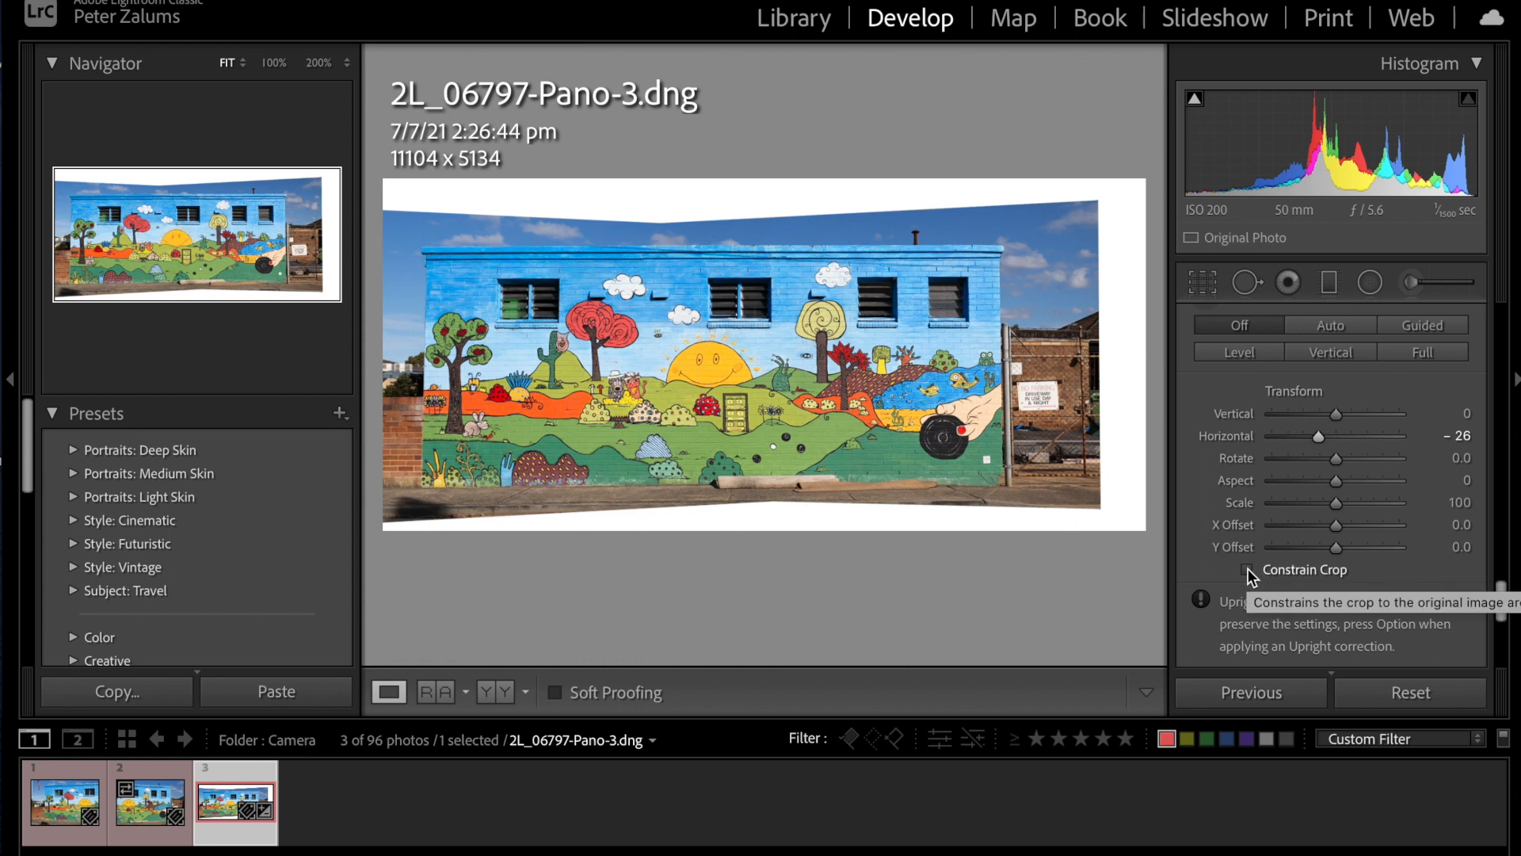
click(1250, 571)
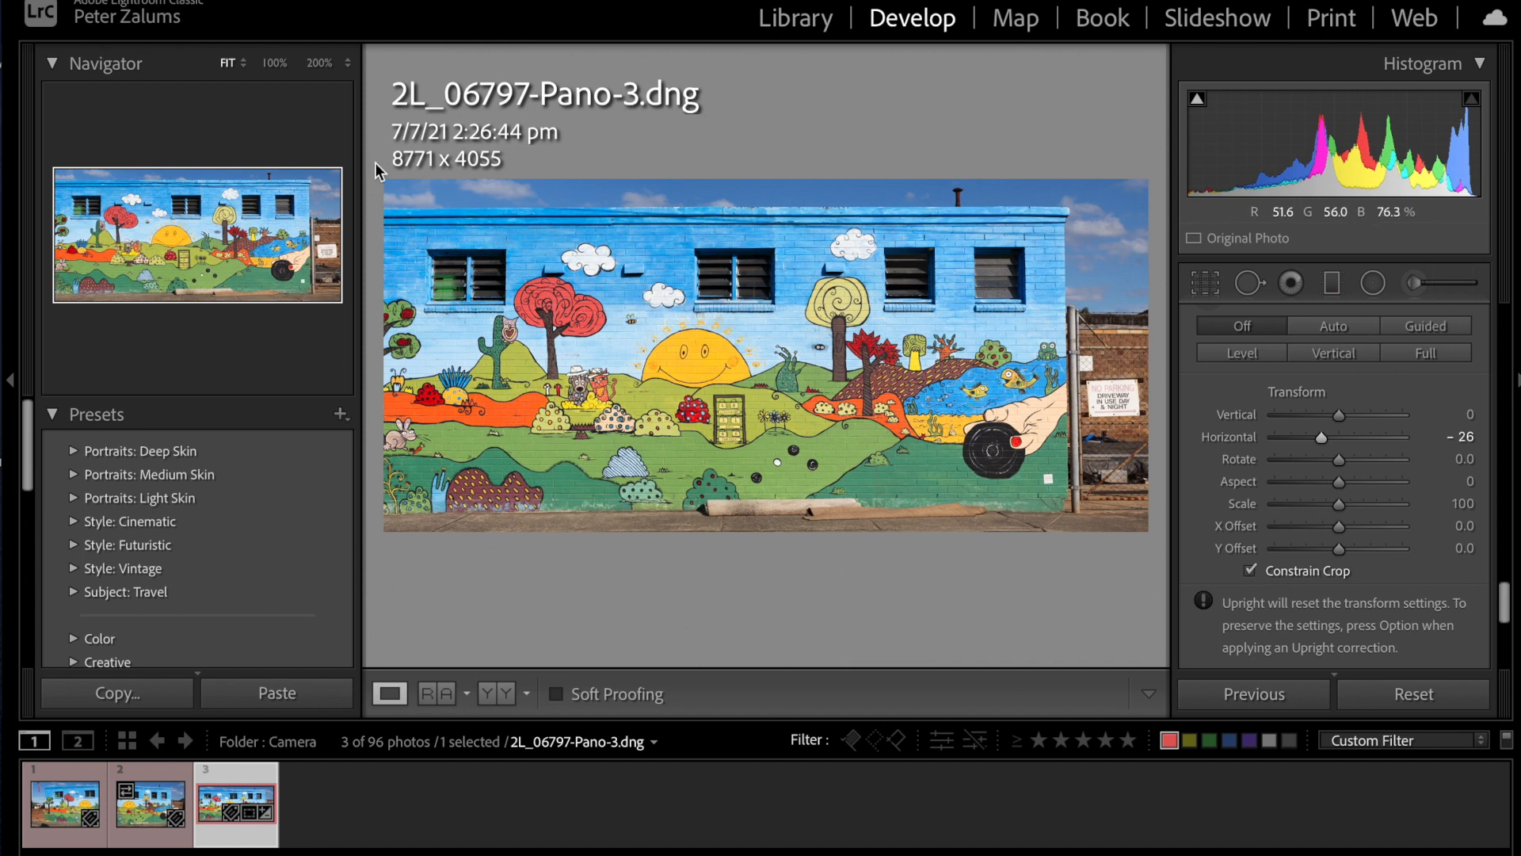
drag(177, 242, 124, 243)
click(1250, 569)
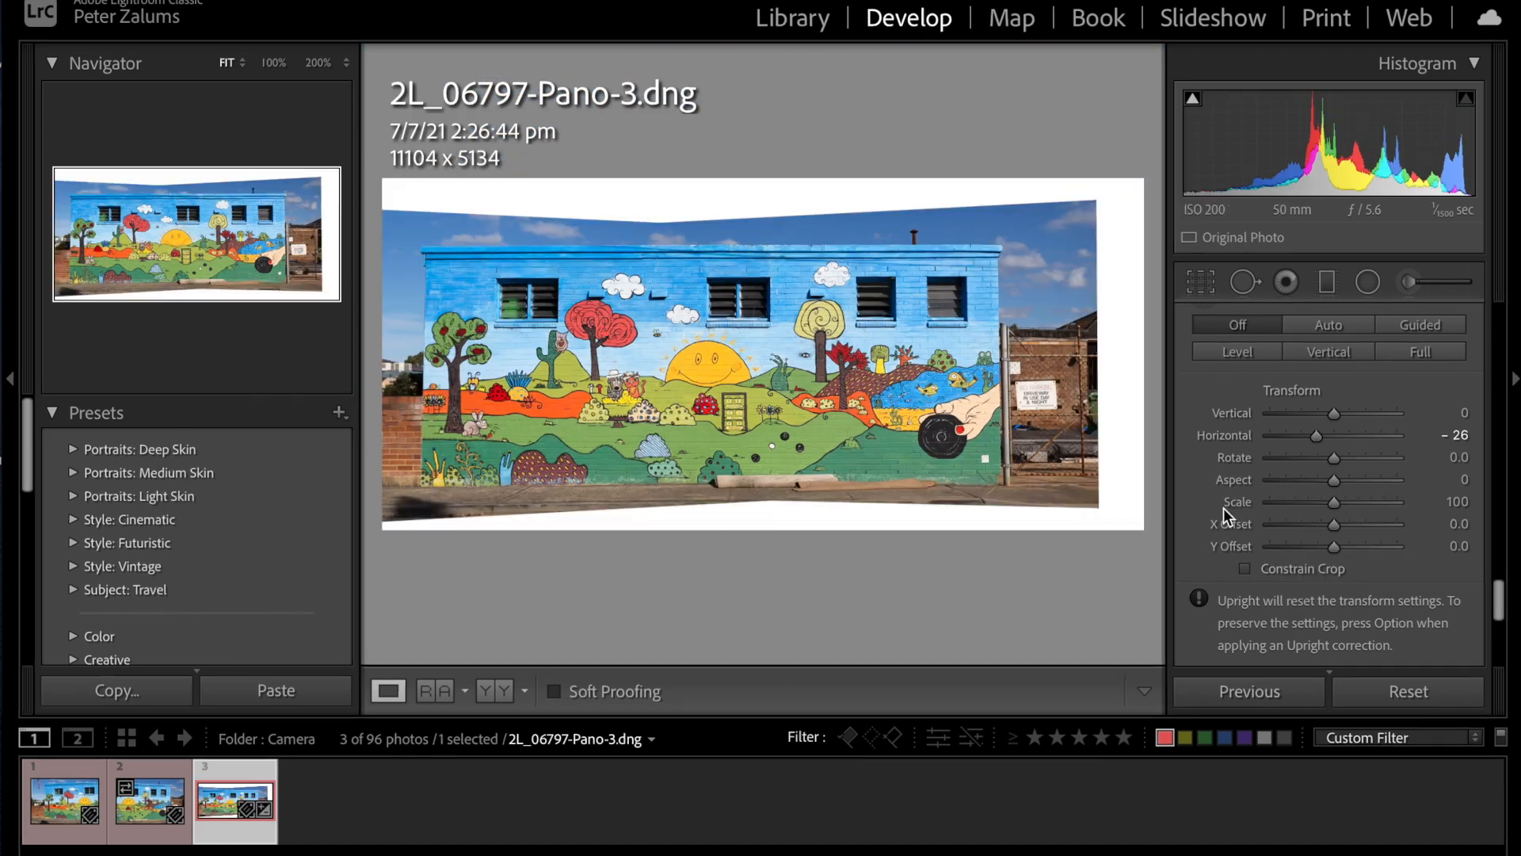
Crop the white borders off all sides of the panorama, down to about 10007 x 3948 pixels.
click(1200, 283)
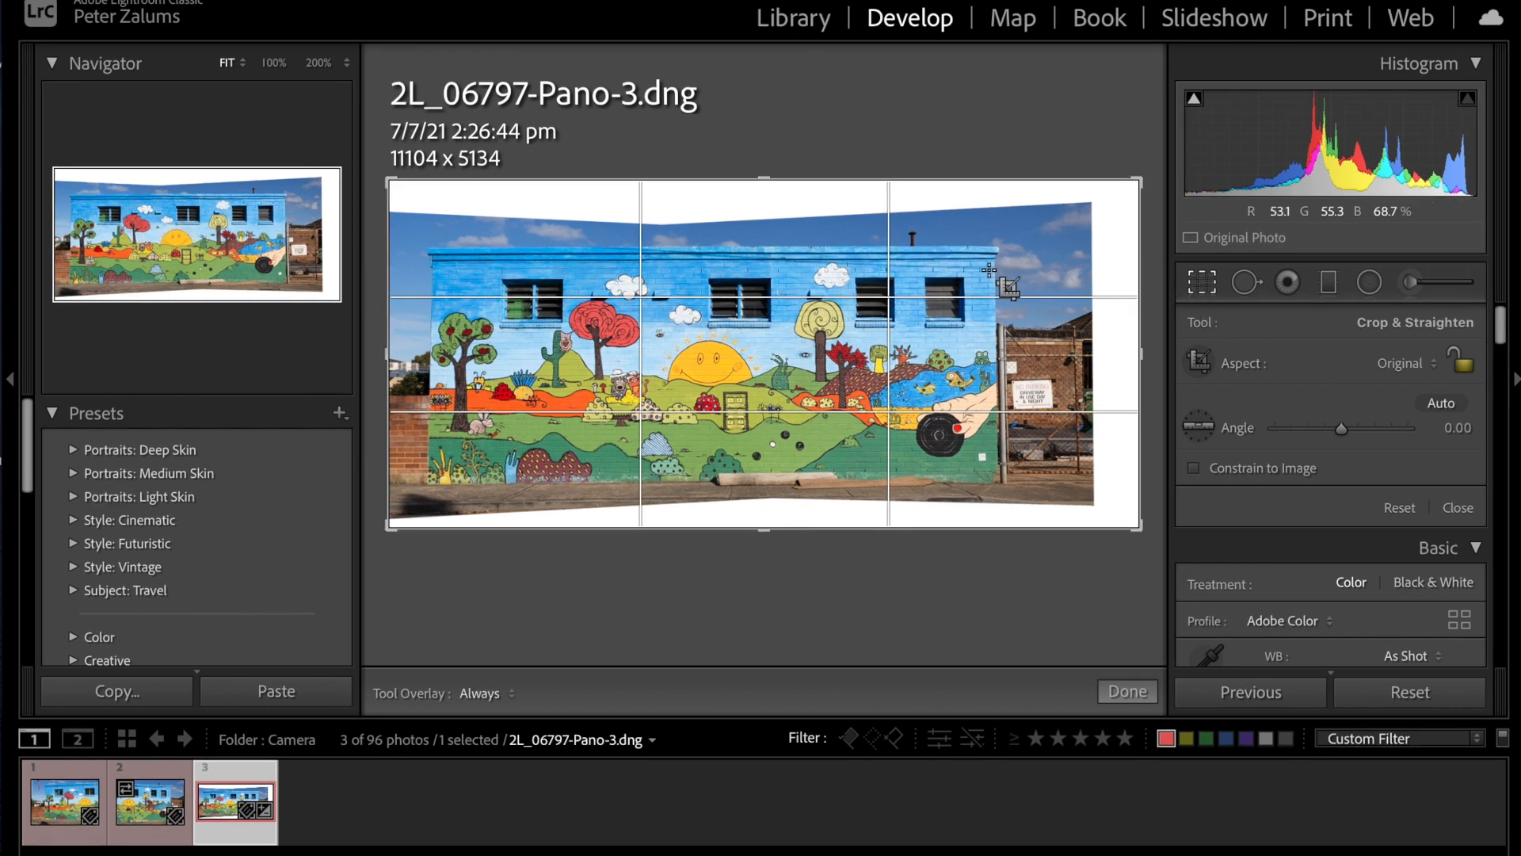
drag(767, 176, 767, 202)
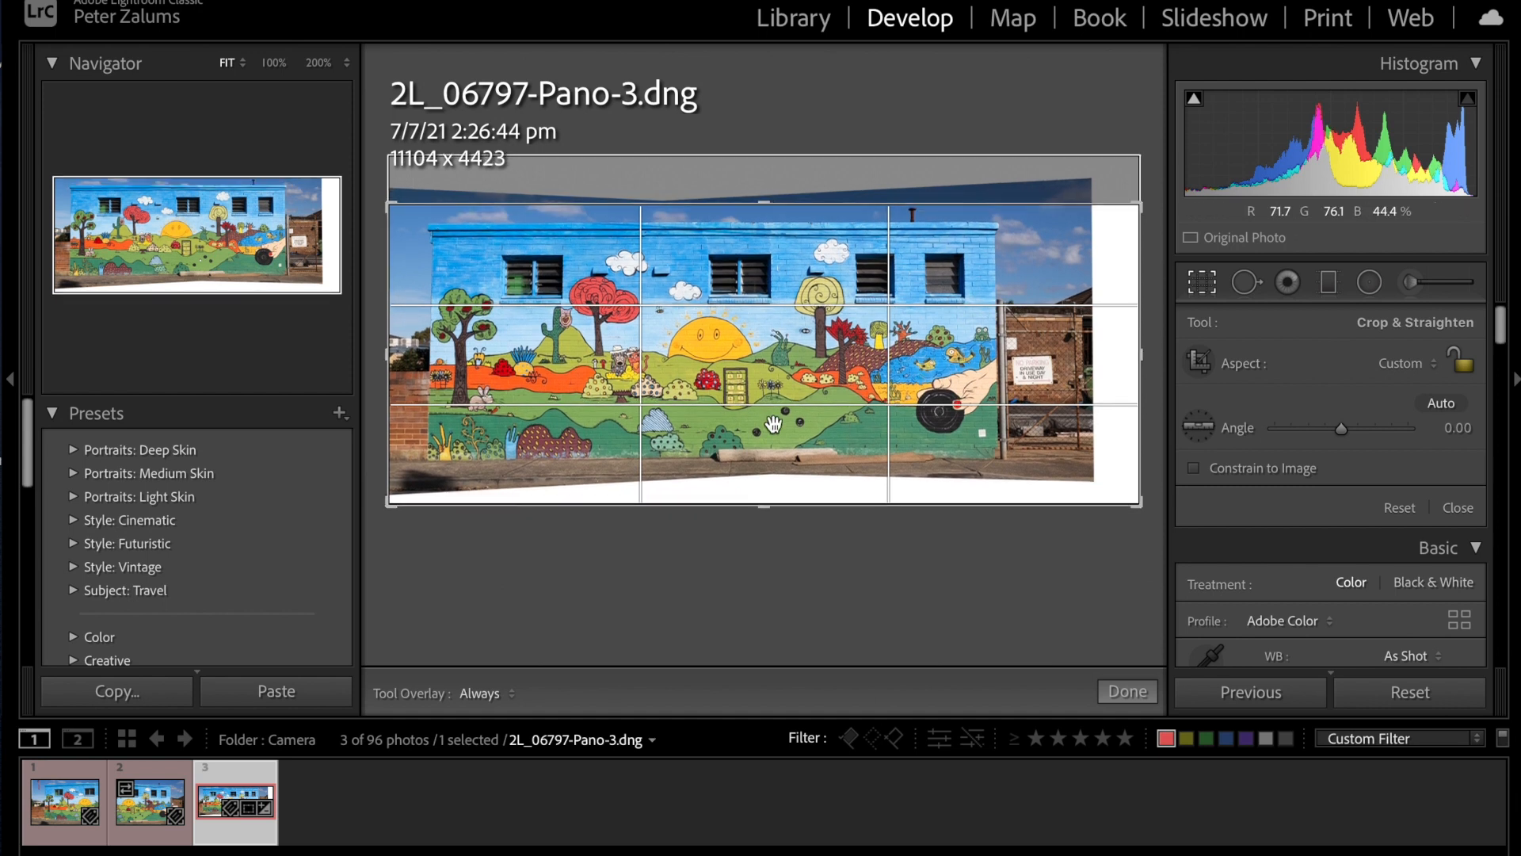
drag(769, 510, 764, 493)
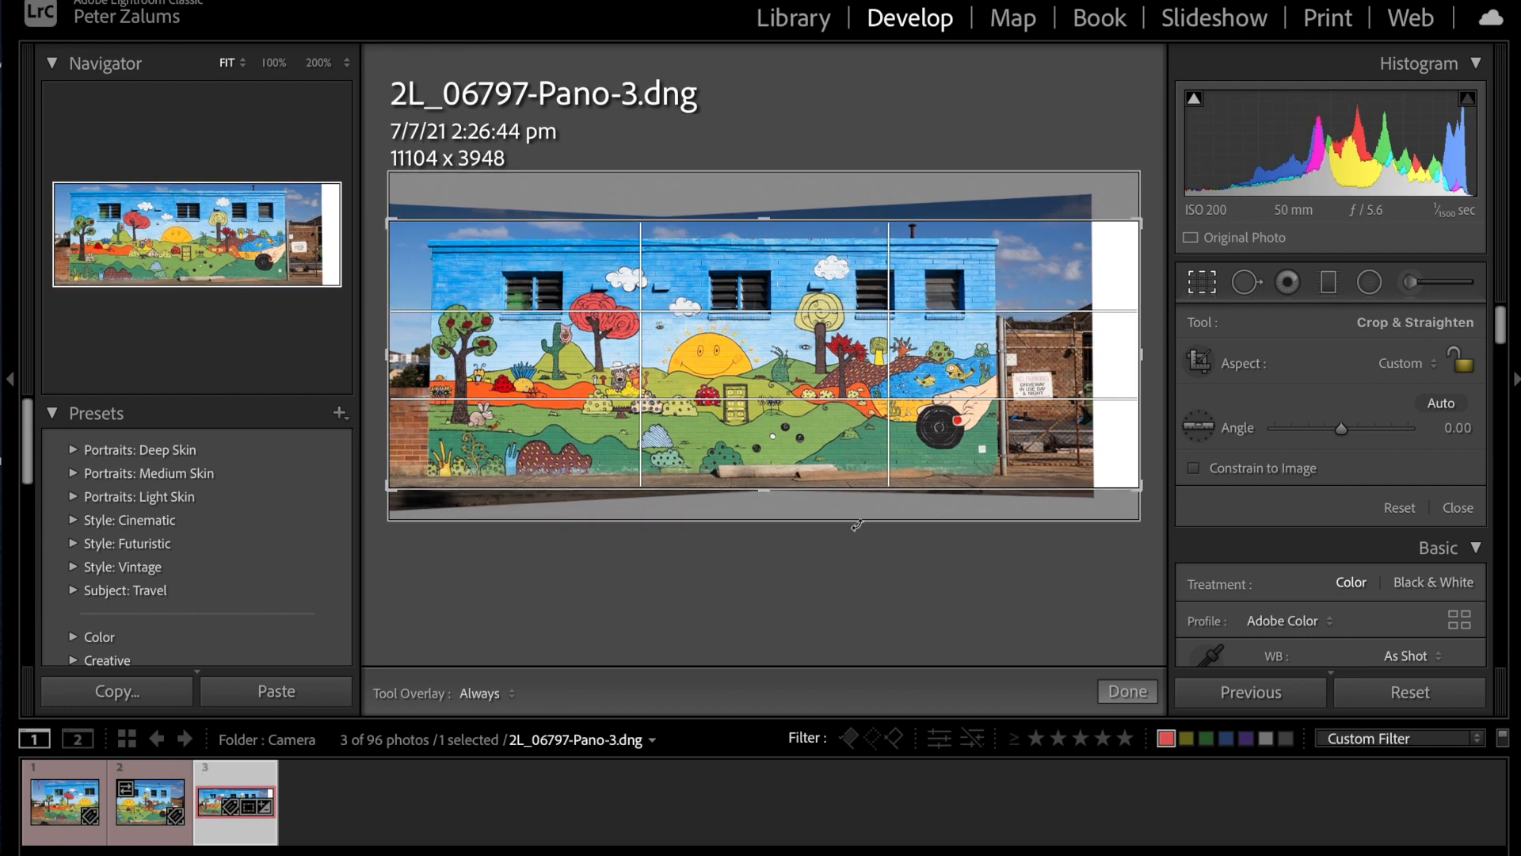
drag(1141, 356, 1107, 359)
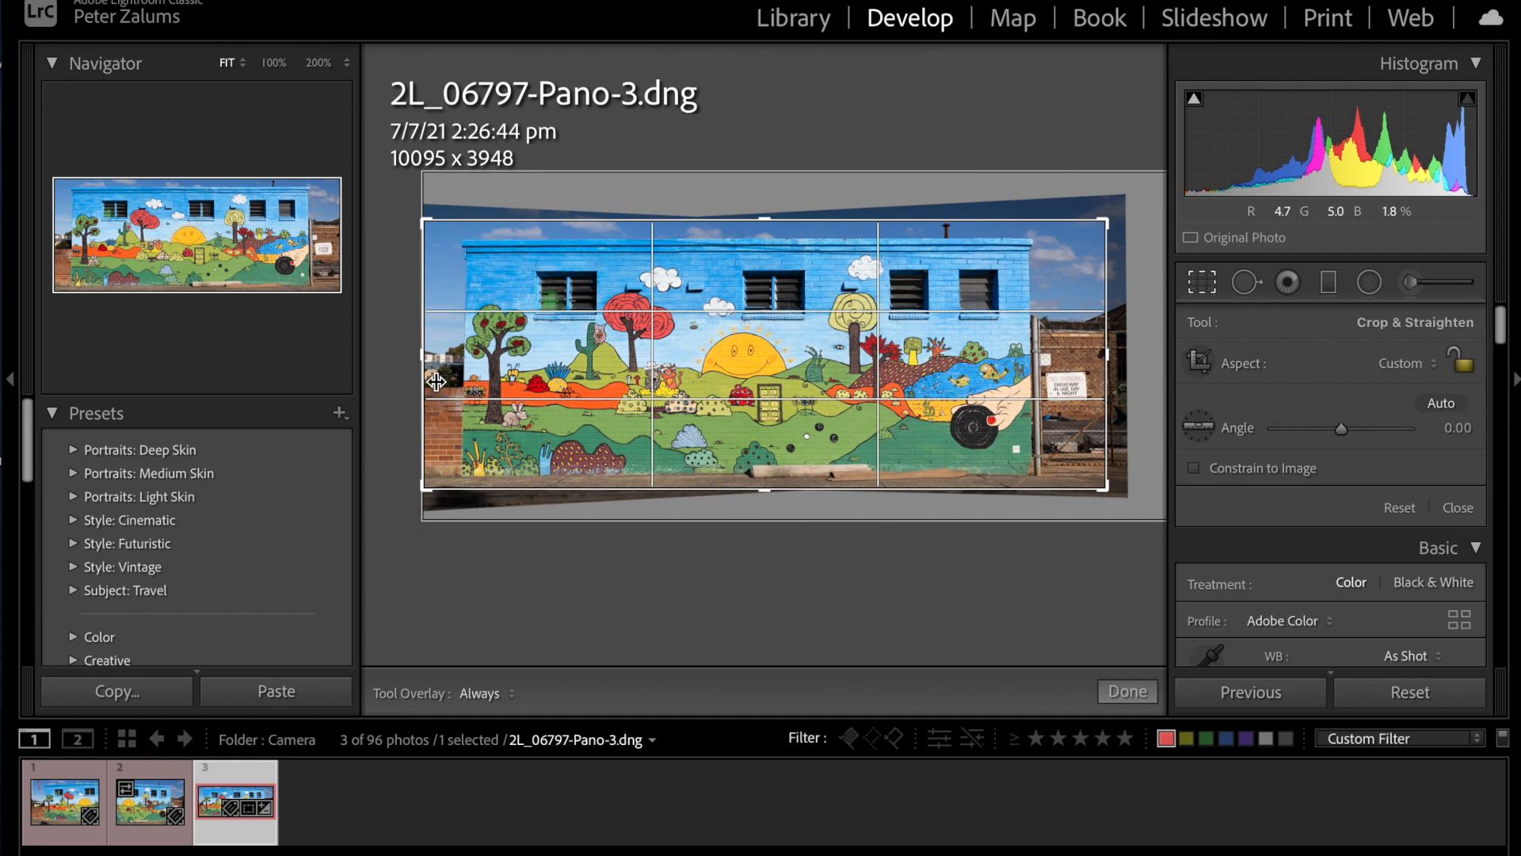
drag(421, 352, 424, 352)
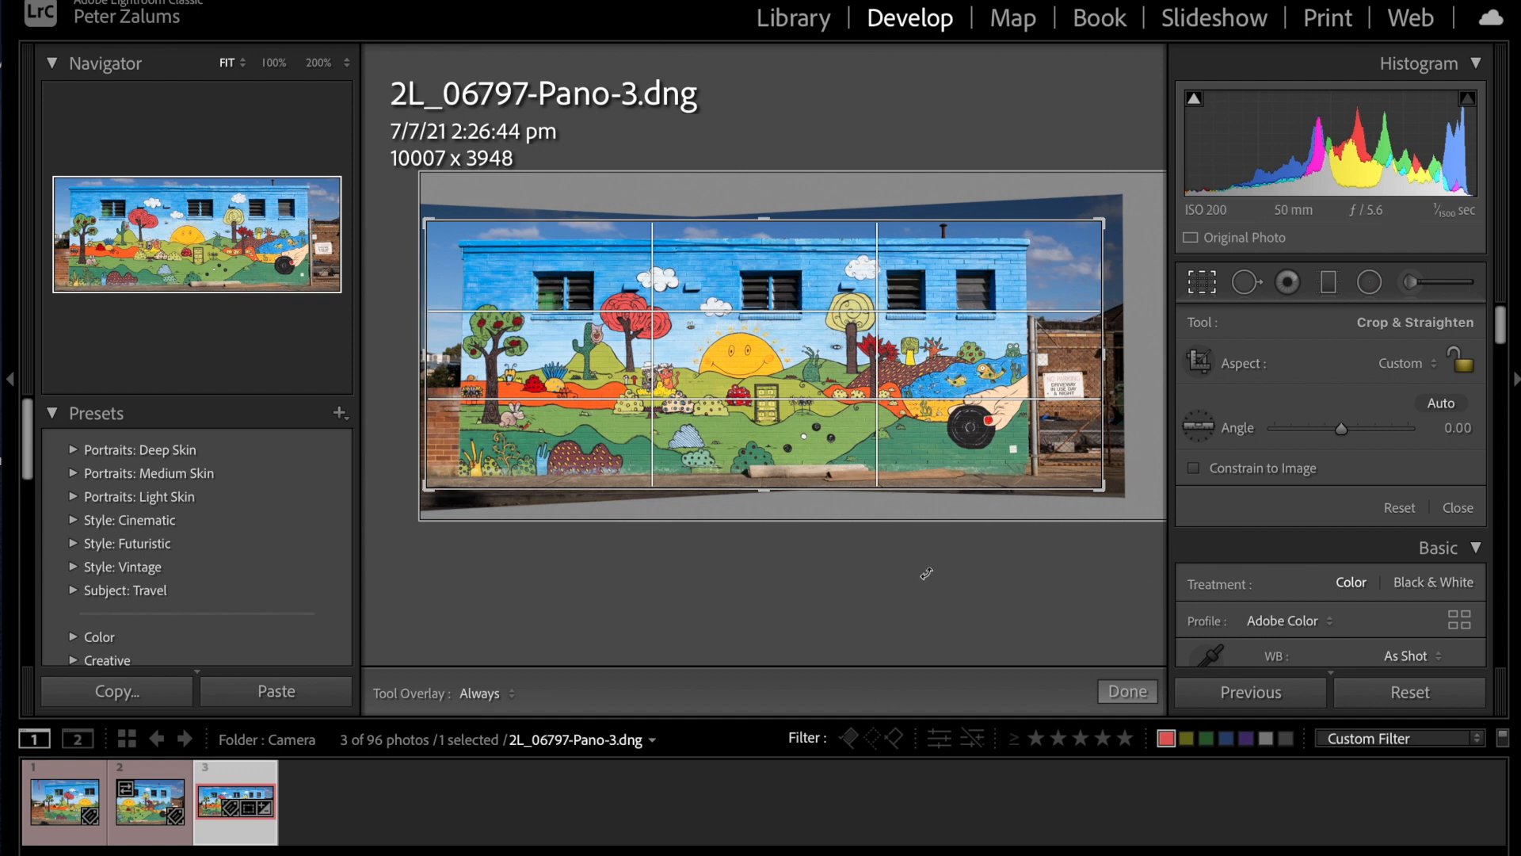
click(1120, 692)
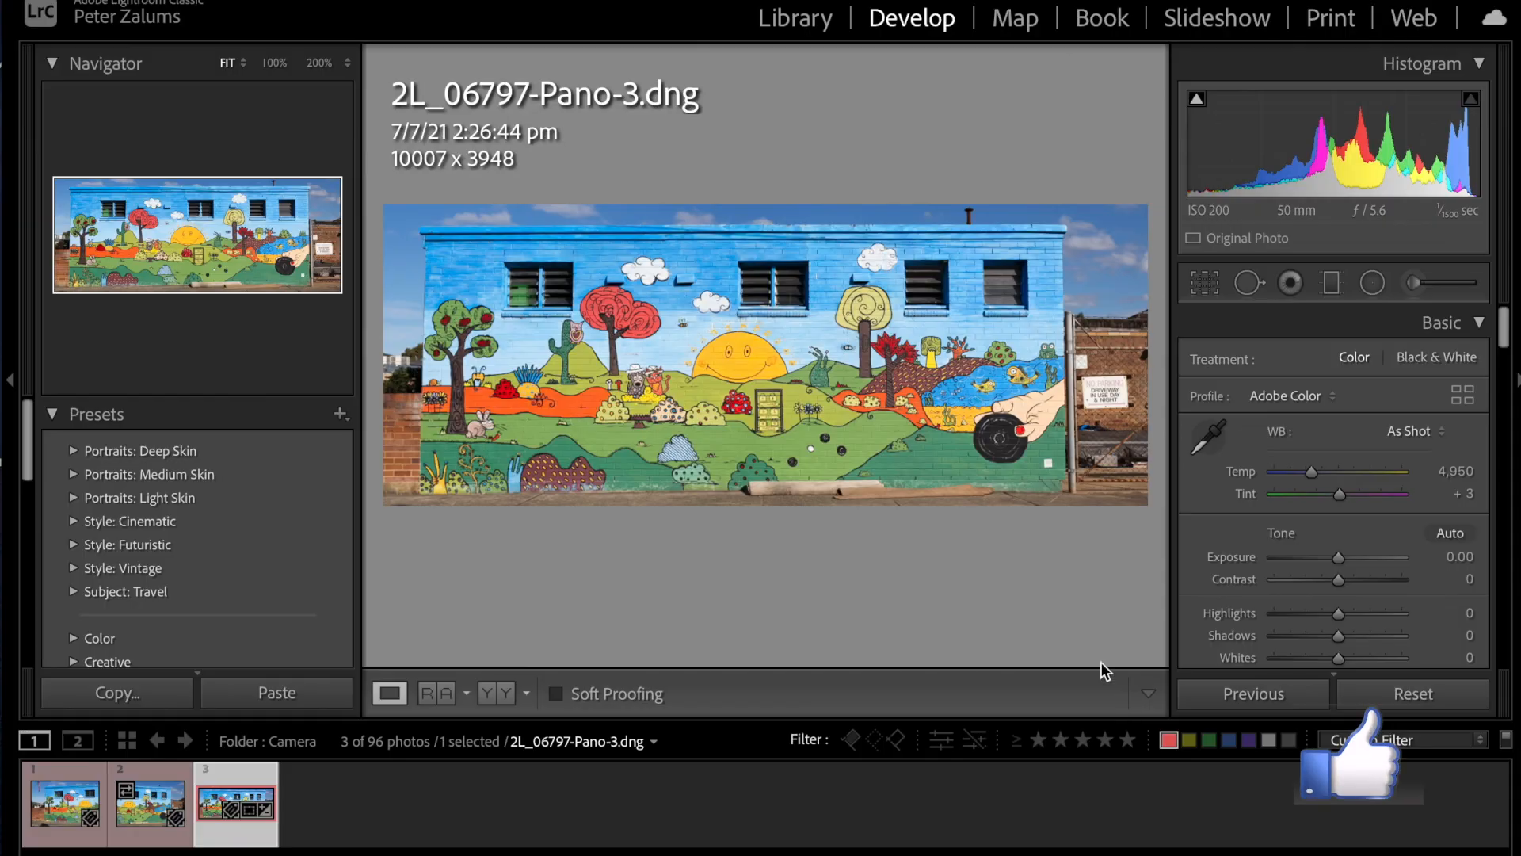
Return to the Library and examine the left part of the cropped panorama enlarged for detail.
click(796, 19)
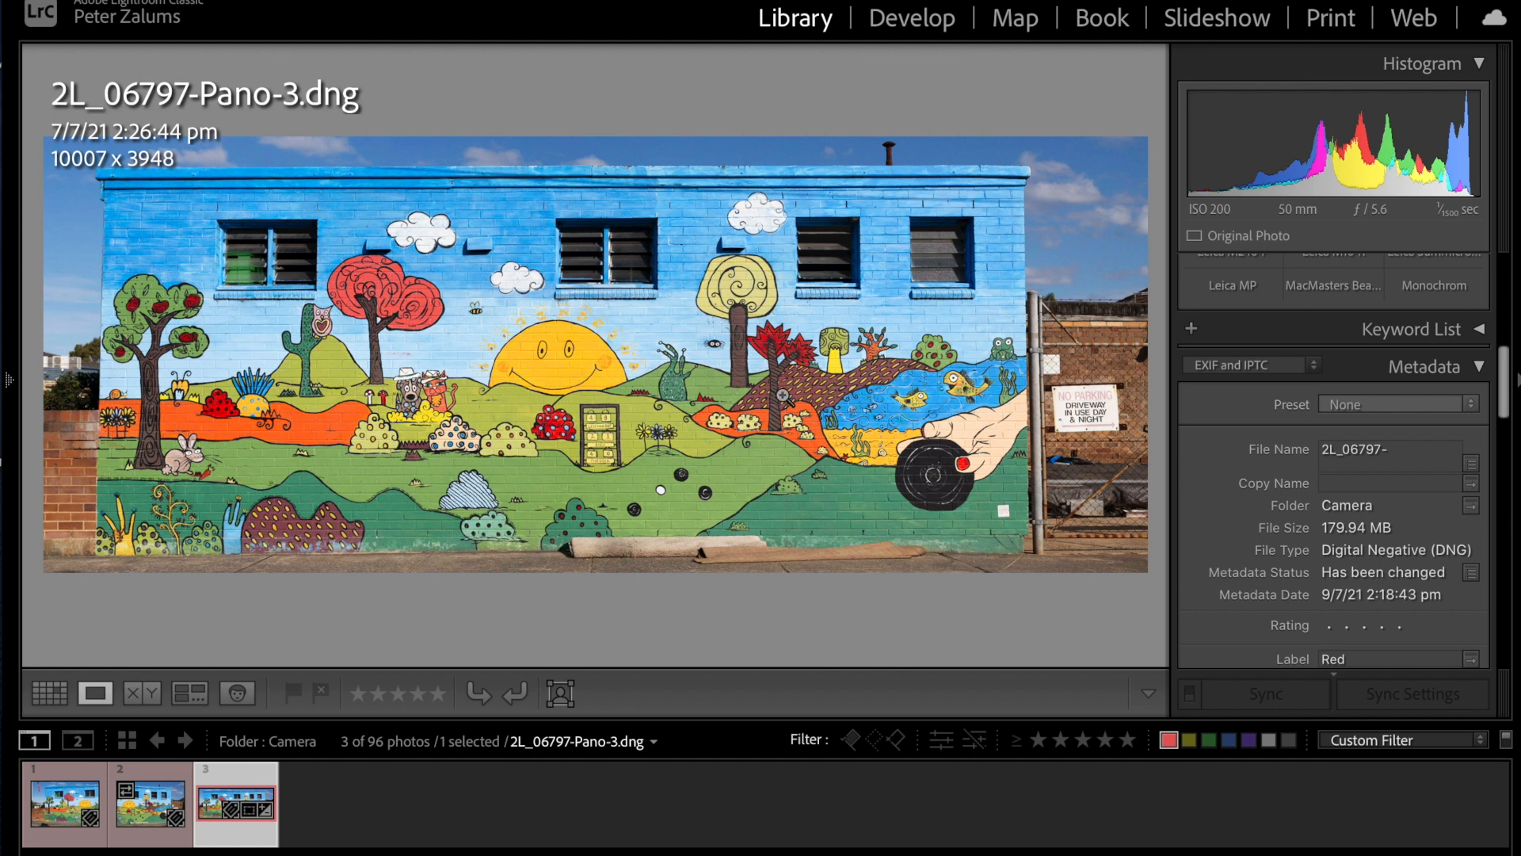
click(290, 410)
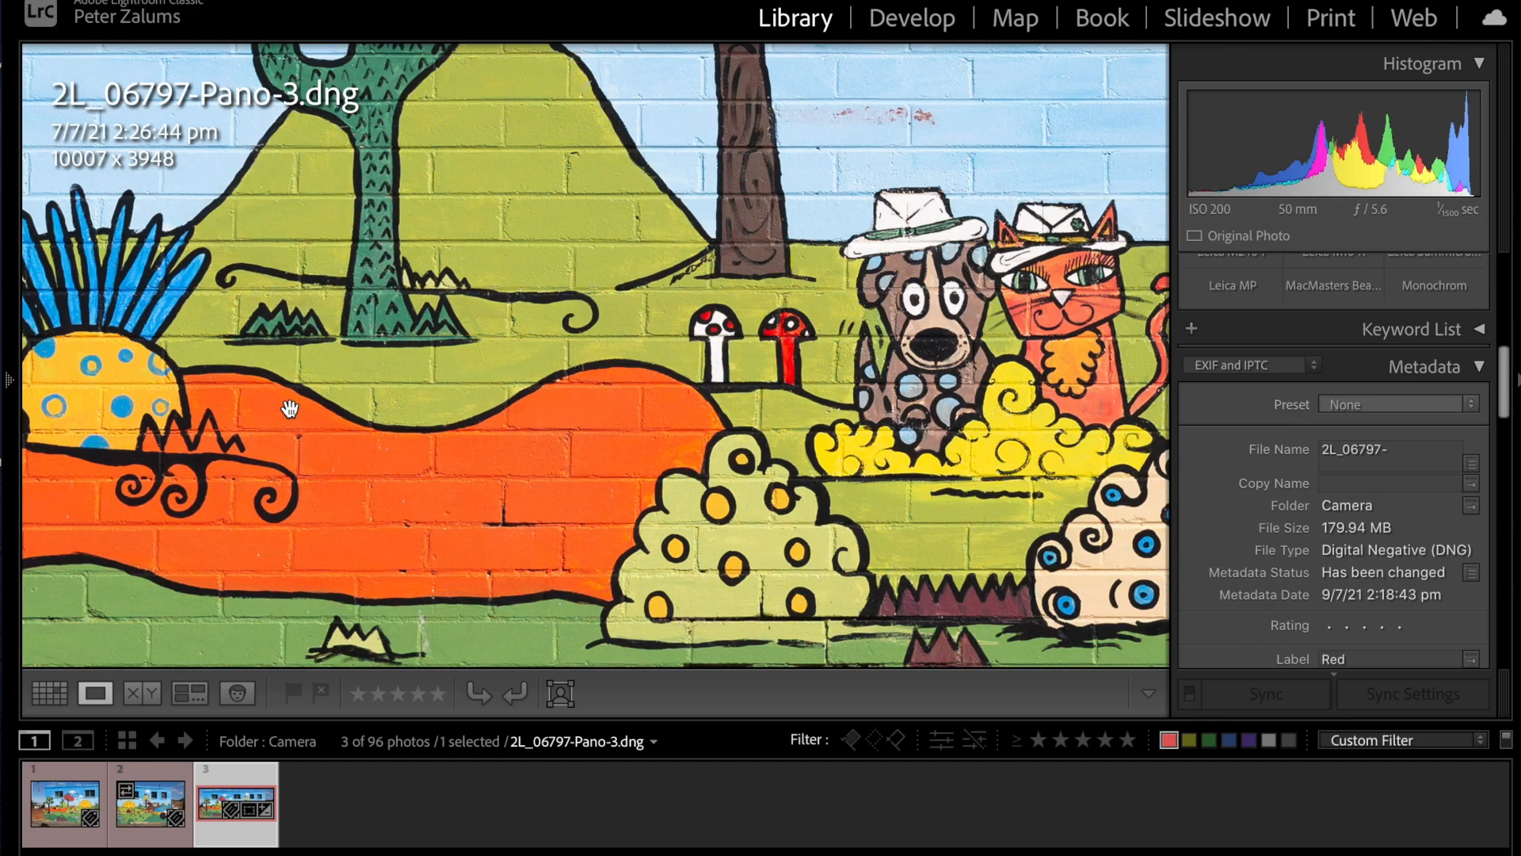
drag(79, 409, 290, 408)
scroll(290, 408, left, 10)
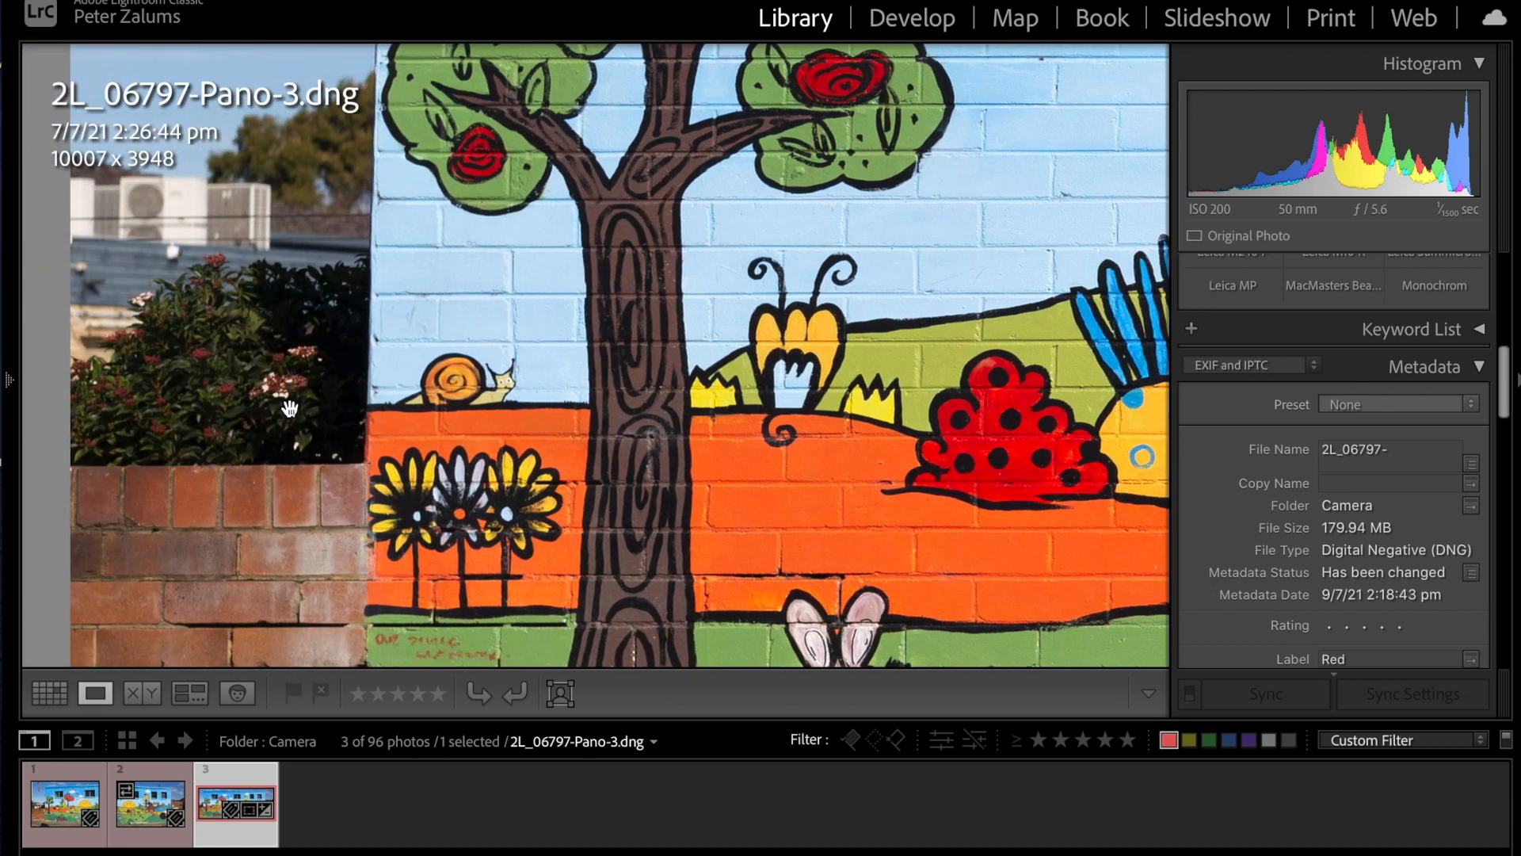